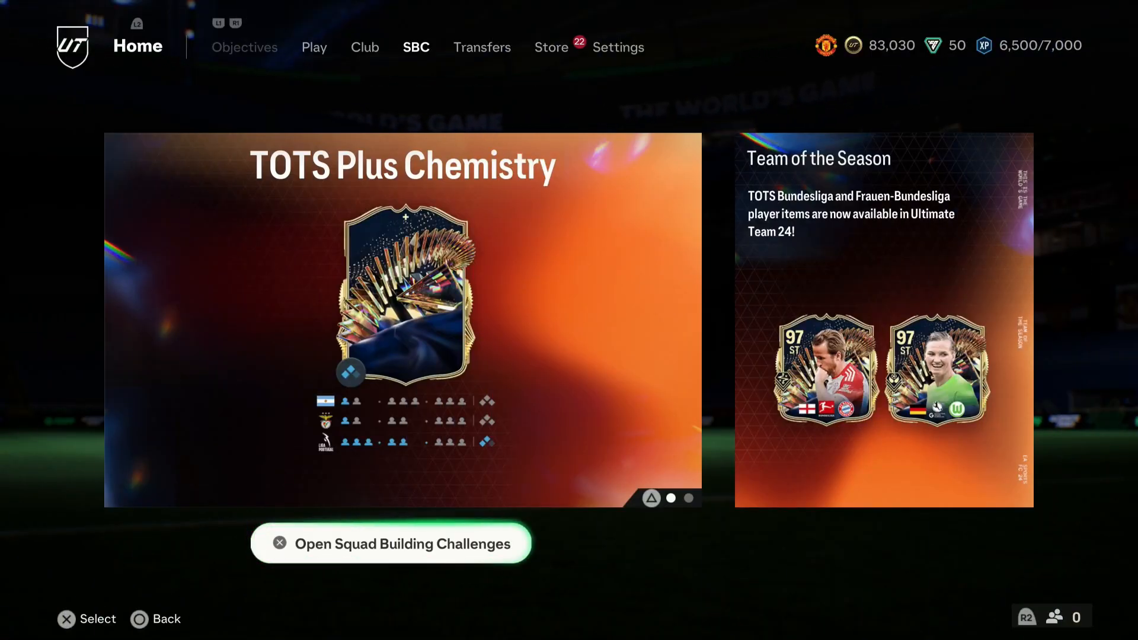
Select the PC scene and nudge the display capture slightly in the preview.
{"action": "left_click", "coordinate": [19, 438]}
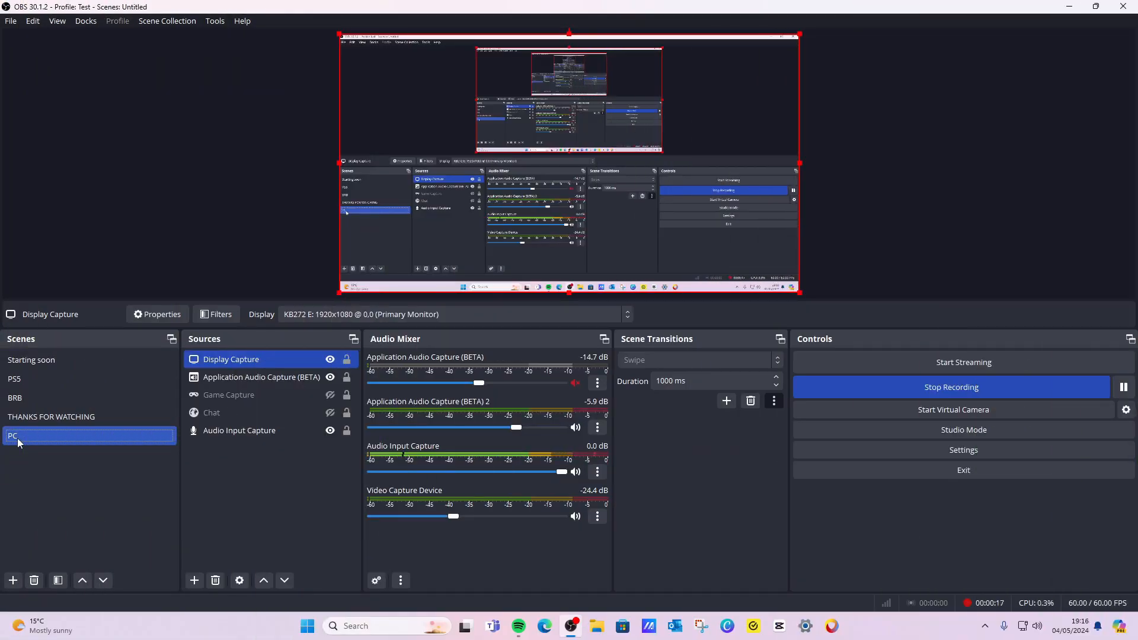
{"action": "mouse_move", "coordinate": [628, 113]}
{"action": "left_mouse_down"}
{"action": "mouse_move", "coordinate": [543, 155]}
{"action": "mouse_move", "coordinate": [630, 125]}
{"action": "left_mouse_up"}
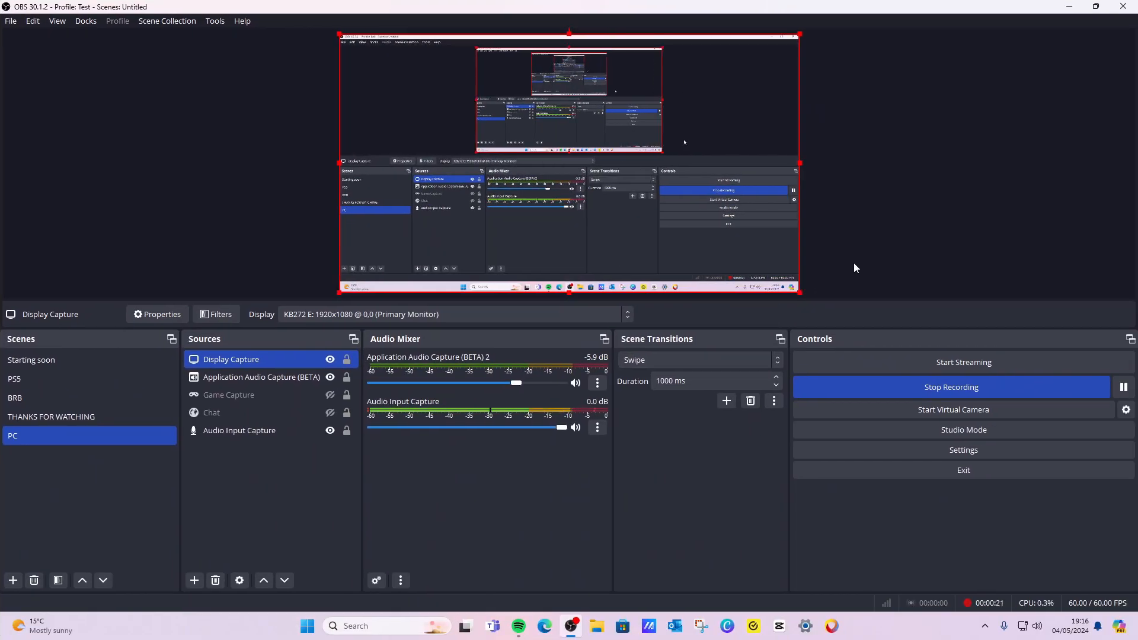
{"action": "left_click", "coordinate": [854, 263]}
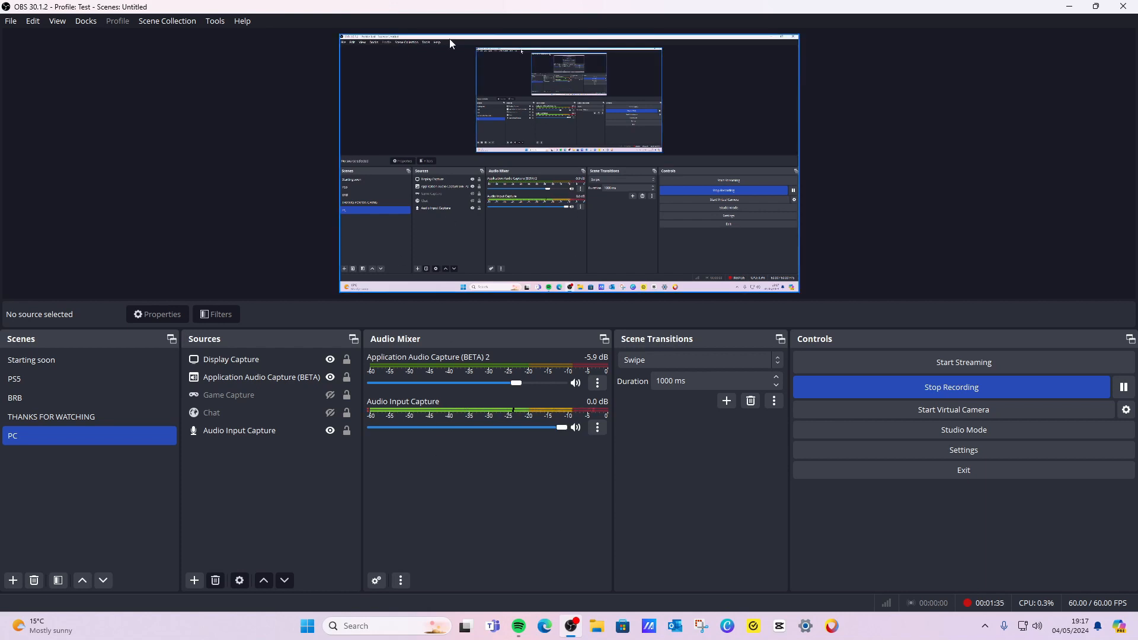
{"action": "mouse_move", "coordinate": [458, 109]}
{"action": "left_mouse_down"}
{"action": "mouse_move", "coordinate": [496, 170]}
{"action": "mouse_move", "coordinate": [452, 109]}
{"action": "mouse_move", "coordinate": [437, 109]}
{"action": "left_mouse_up"}
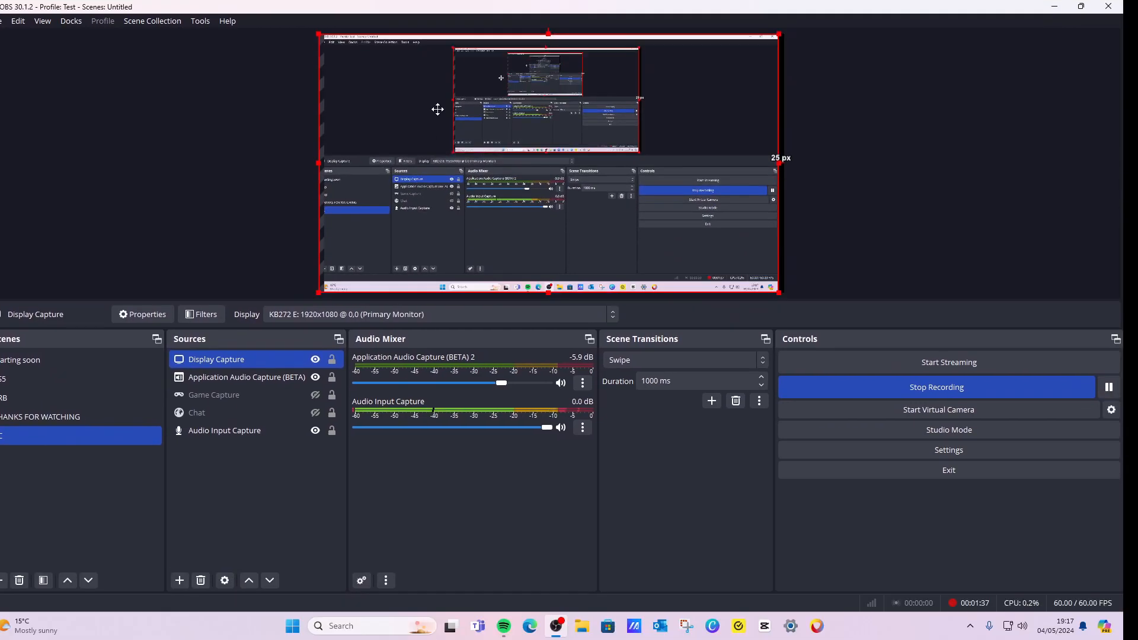
{"action": "mouse_move", "coordinate": [472, 157]}
{"action": "left_mouse_down"}
{"action": "mouse_move", "coordinate": [526, 156]}
{"action": "mouse_move", "coordinate": [494, 157]}
{"action": "left_mouse_up"}
{"action": "left_click", "coordinate": [279, 196]}
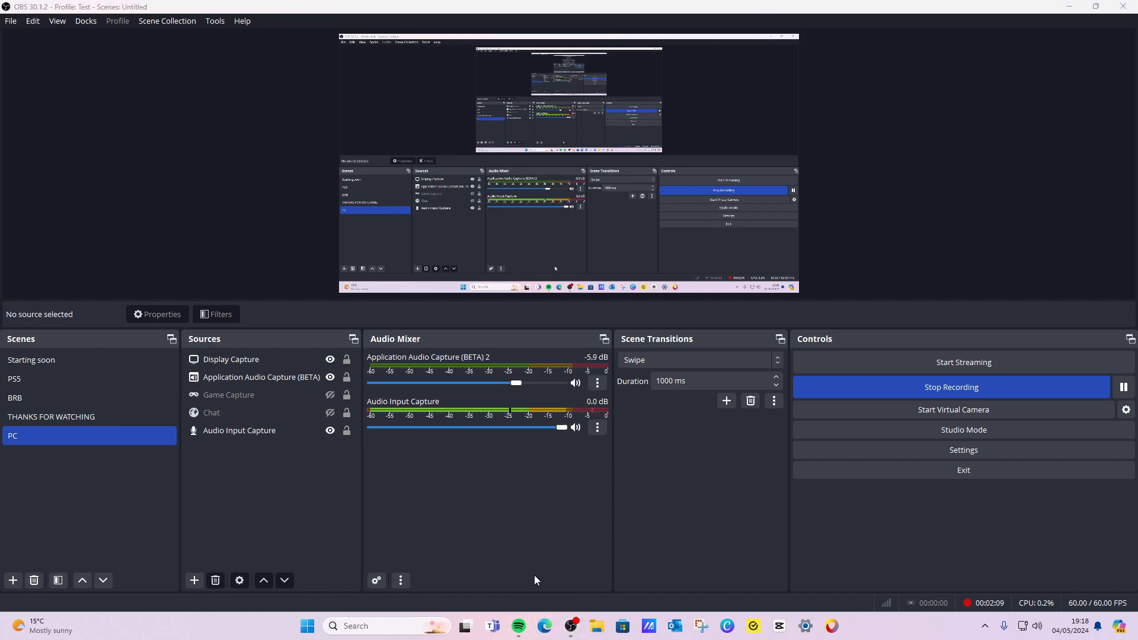
Switch to Edge and open google.co.uk in a new tab.
{"action": "left_click", "coordinate": [548, 633]}
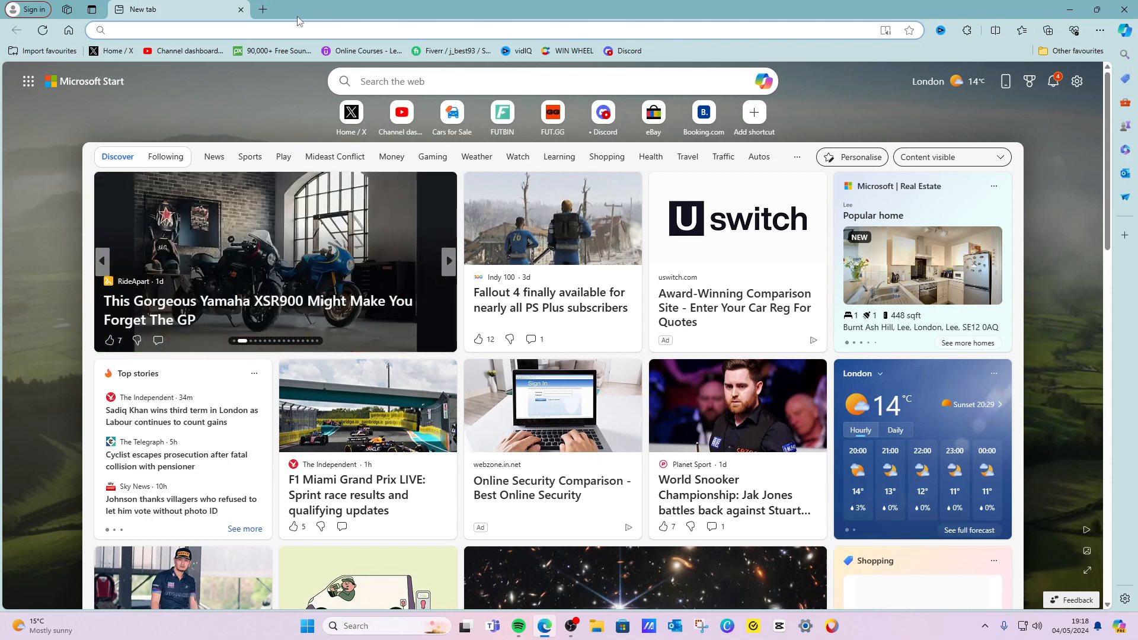
{"action": "type", "text": "google.co.uk"}
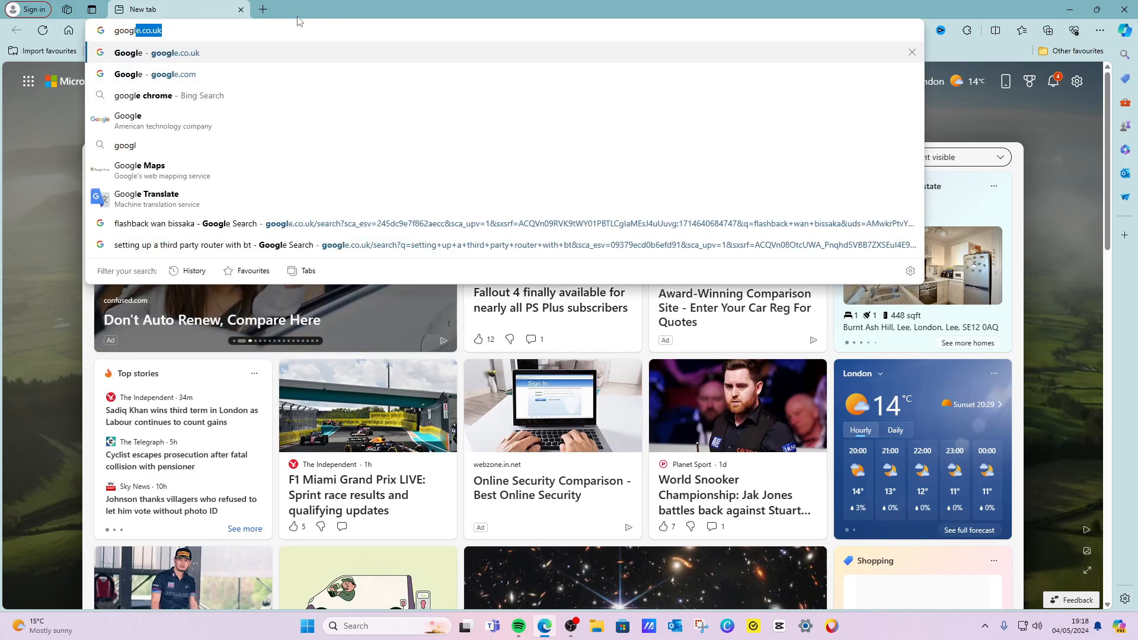
{"action": "left_click", "coordinate": [485, 52]}
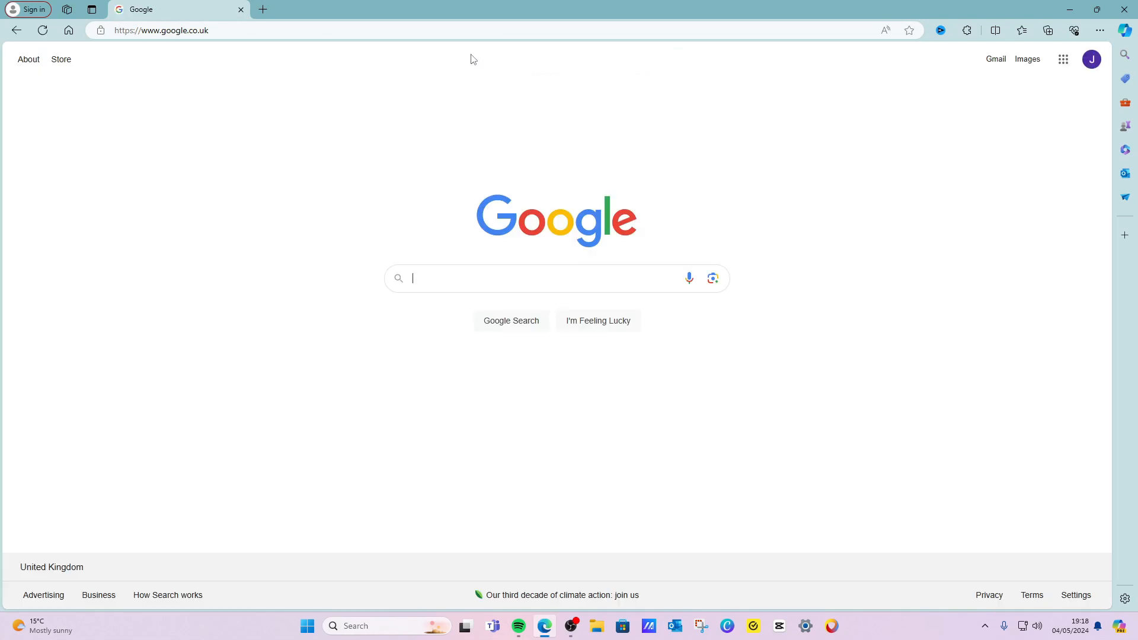
Search Google for obs studio and open the OBS Studio project website.
{"action": "type", "text": "obs st"}
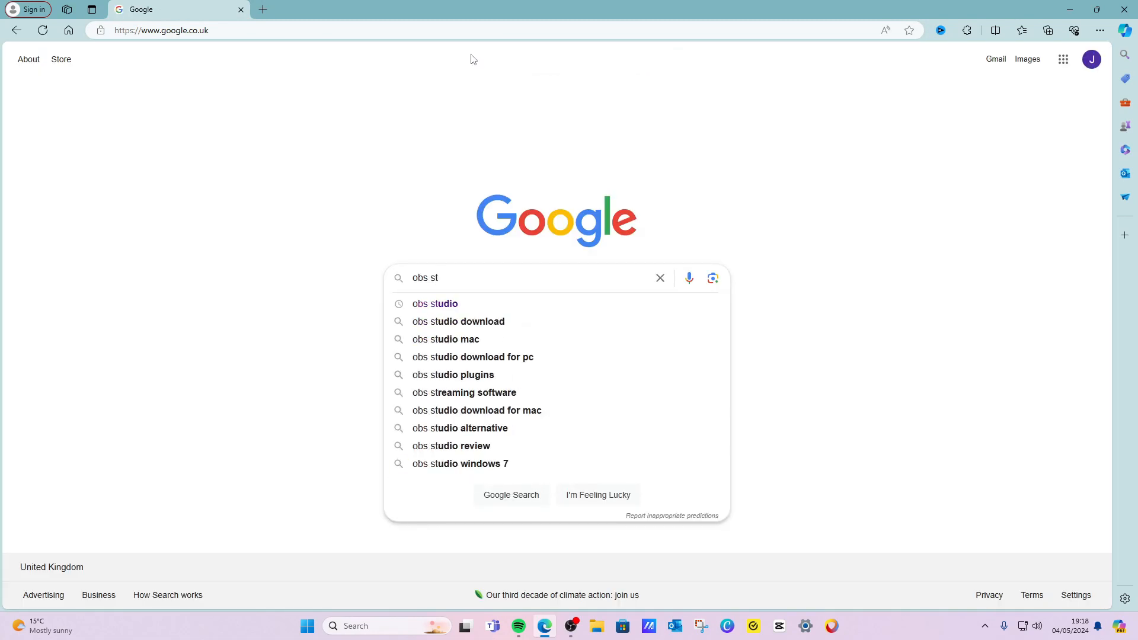
{"action": "left_click", "coordinate": [499, 305]}
{"action": "left_click", "coordinate": [170, 191]}
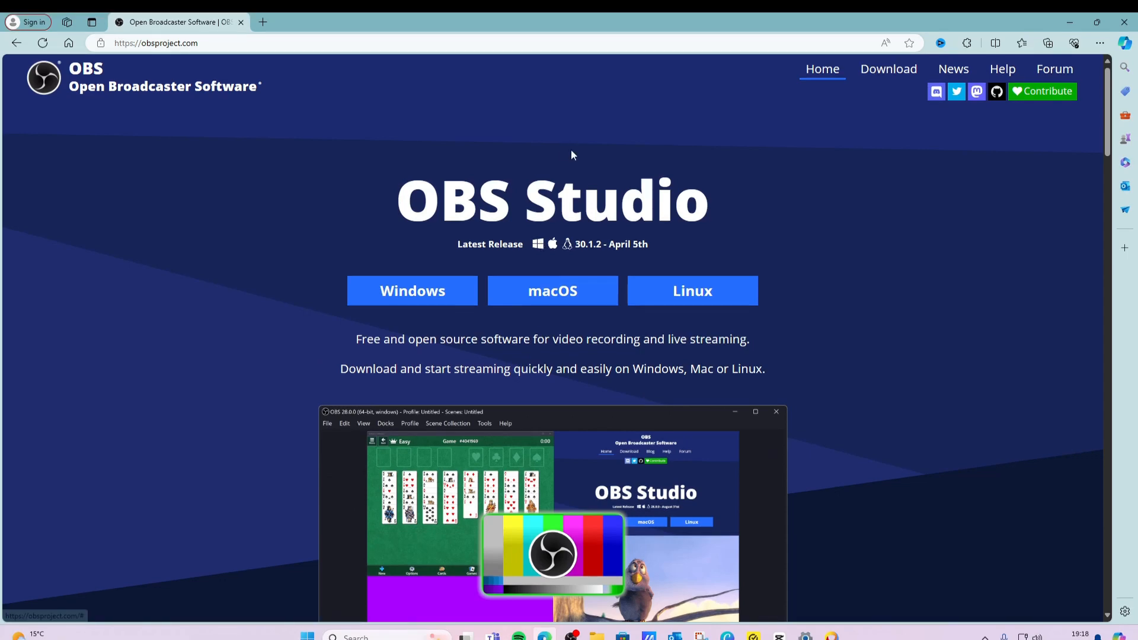
Switch back to OBS and preview the Starting soon scene before returning to the PC scene.
{"action": "left_click", "coordinate": [570, 636]}
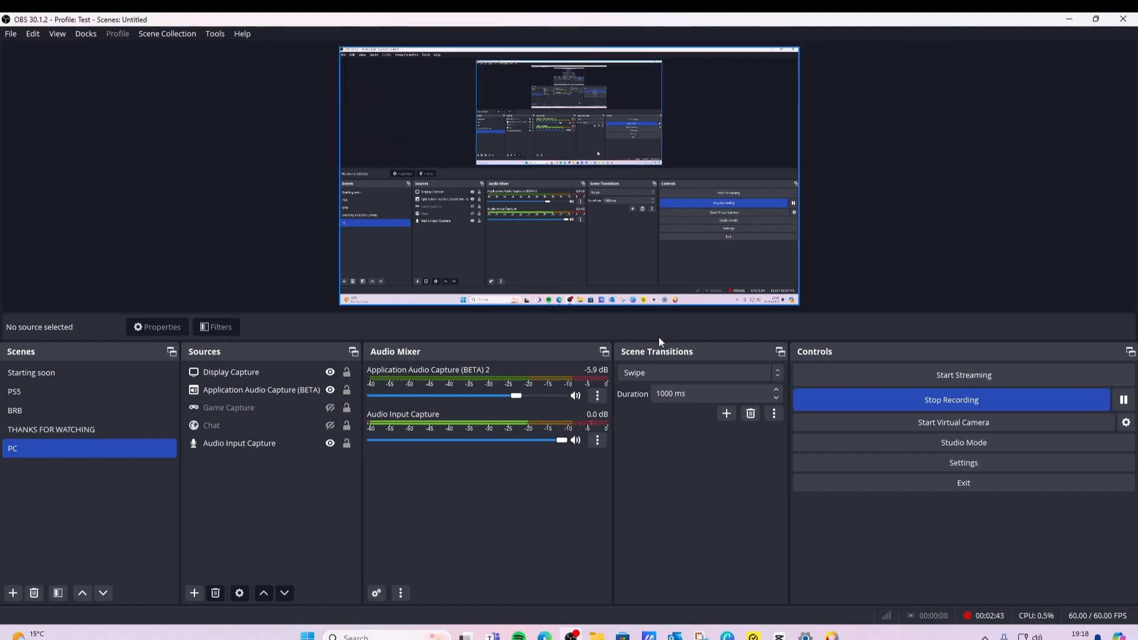
{"action": "left_click", "coordinate": [240, 444]}
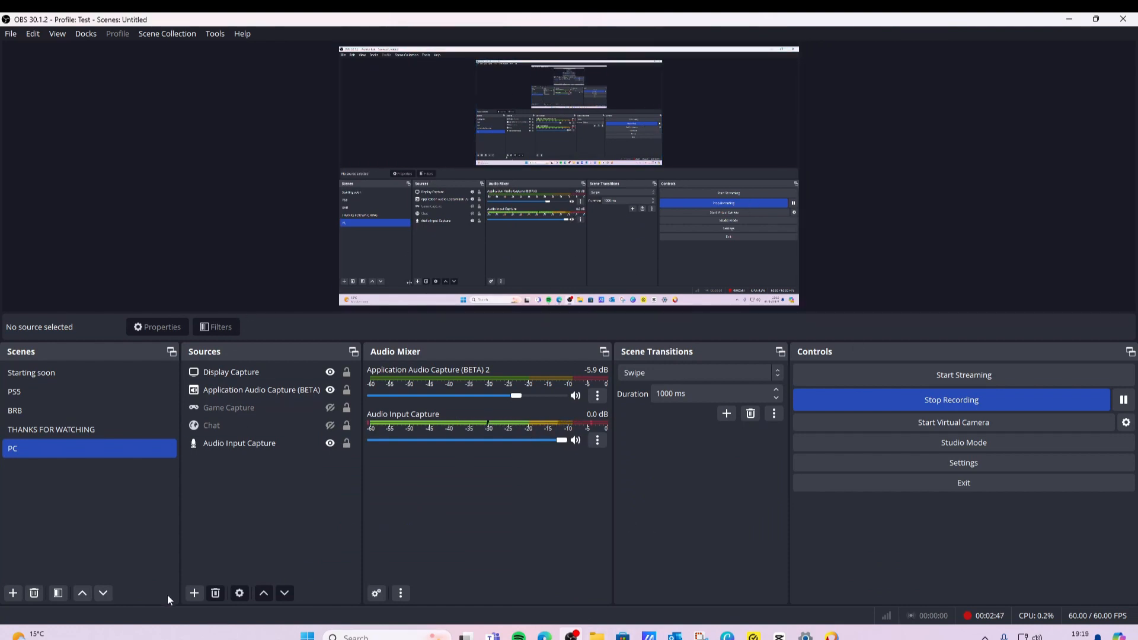
{"action": "left_click", "coordinate": [31, 373]}
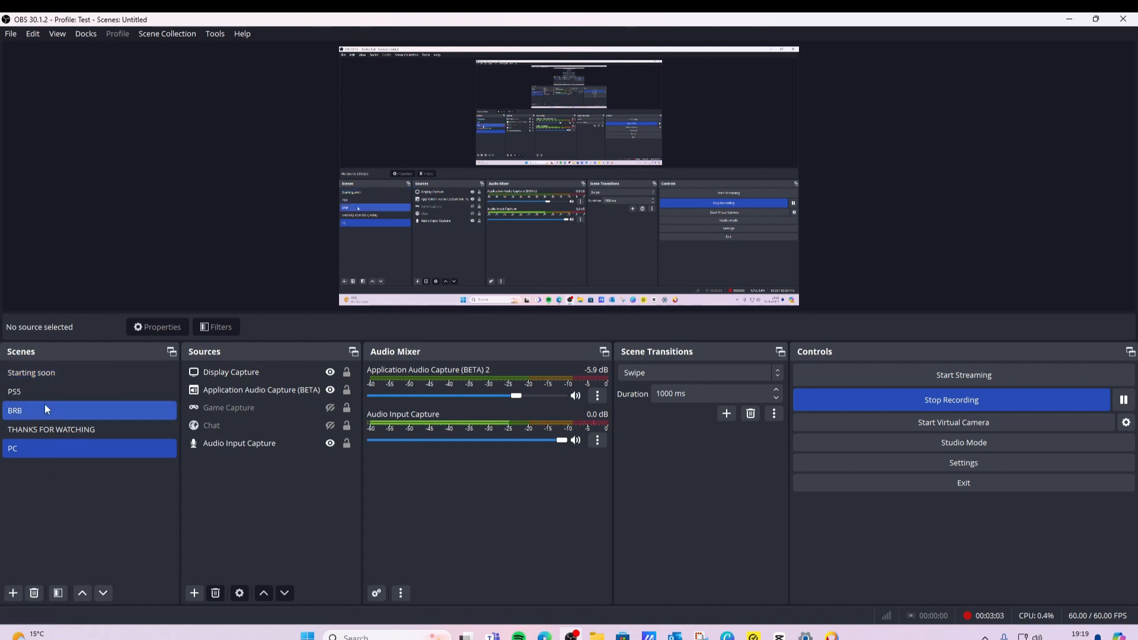
{"action": "left_click", "coordinate": [56, 375]}
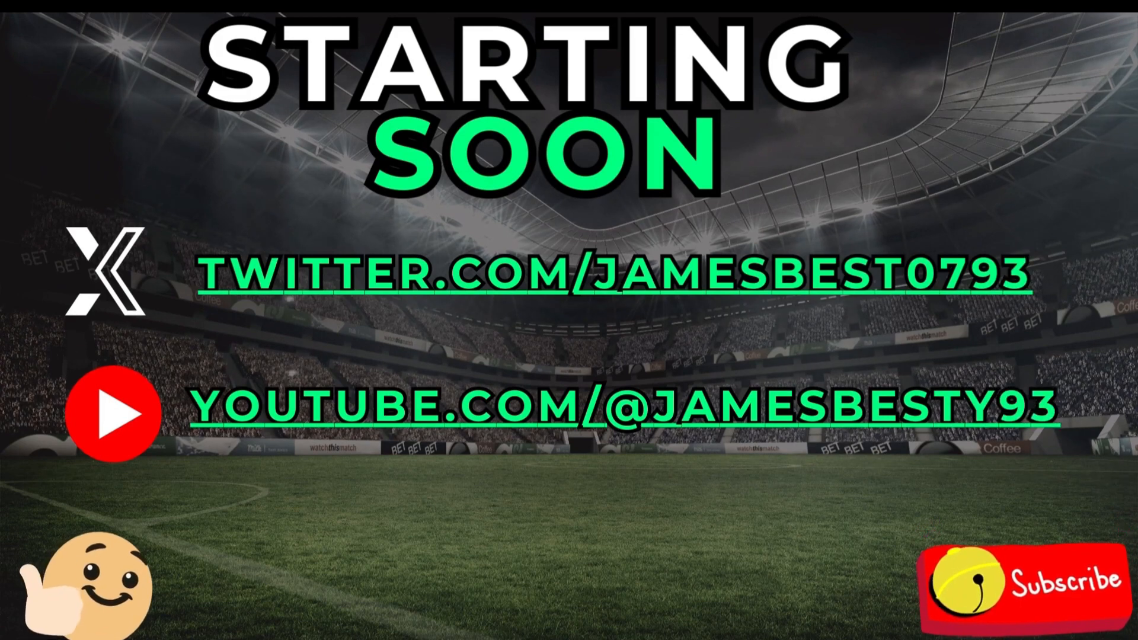
{"action": "left_click", "coordinate": [47, 456]}
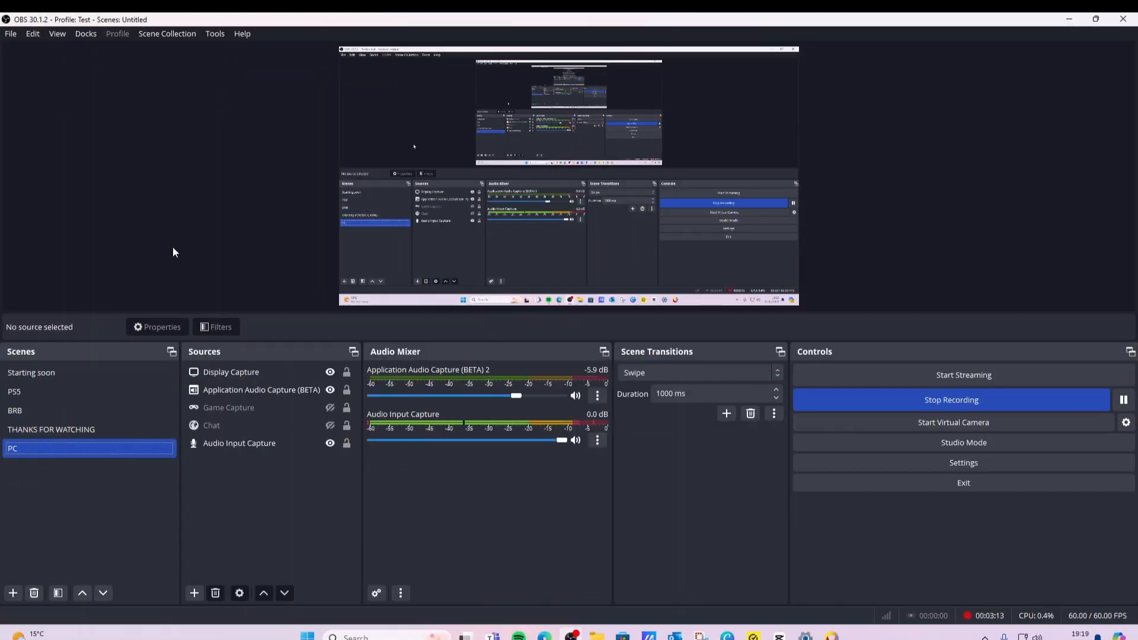
{"action": "left_click", "coordinate": [13, 593]}
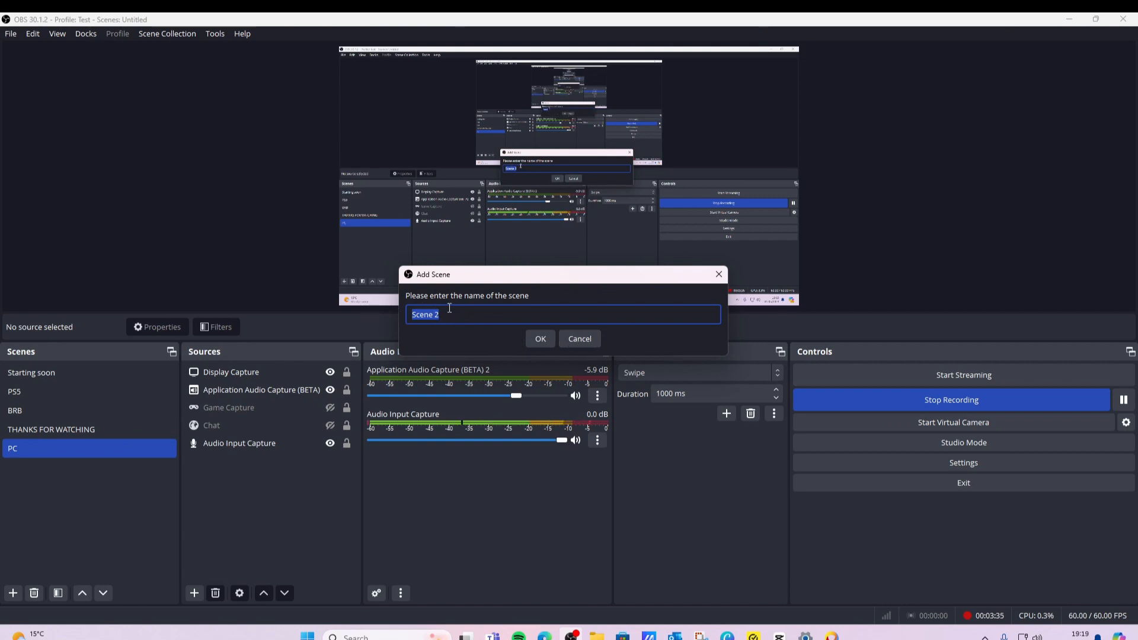
{"action": "left_click", "coordinate": [575, 339]}
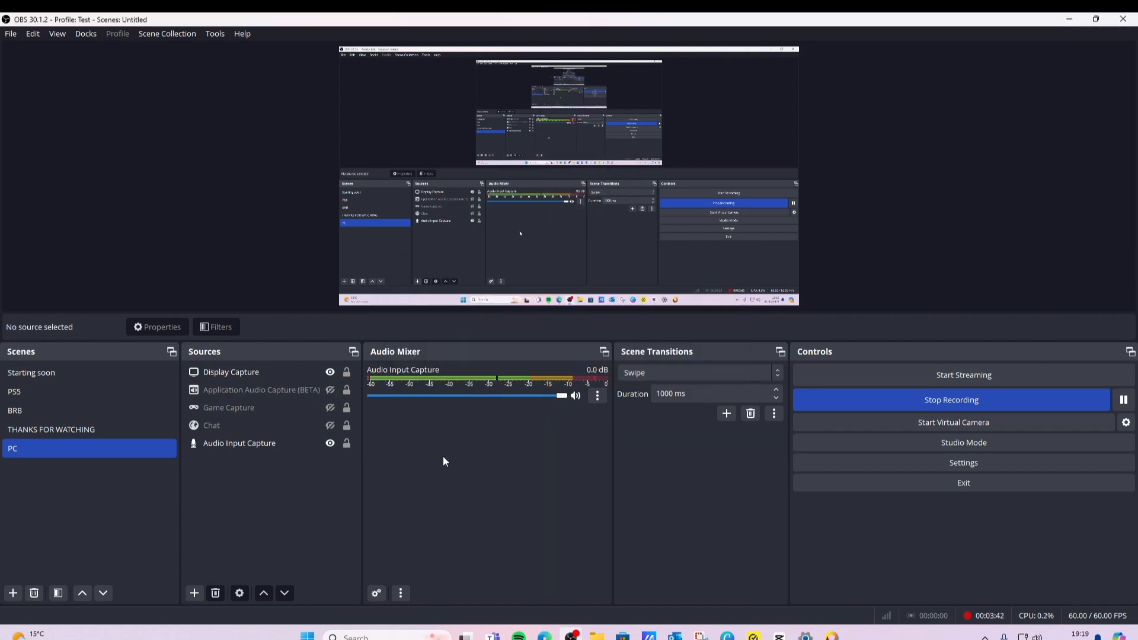
{"action": "left_click", "coordinate": [336, 448]}
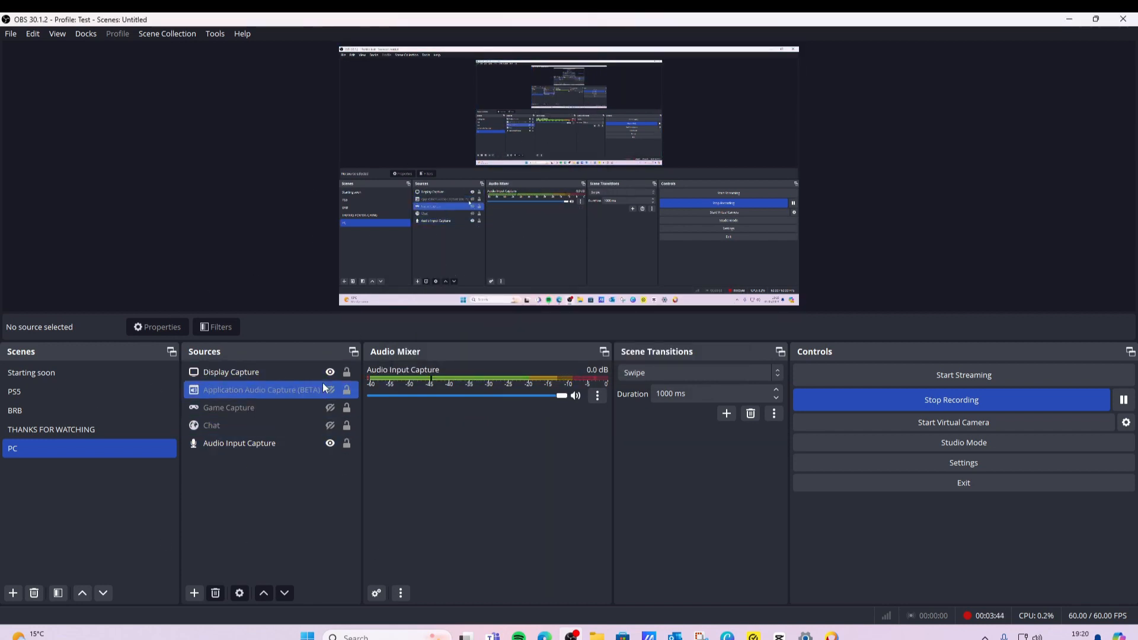
Try adding a Video Capture Device source using the Game Capture HD60 S+ device.
{"action": "left_click", "coordinate": [194, 593]}
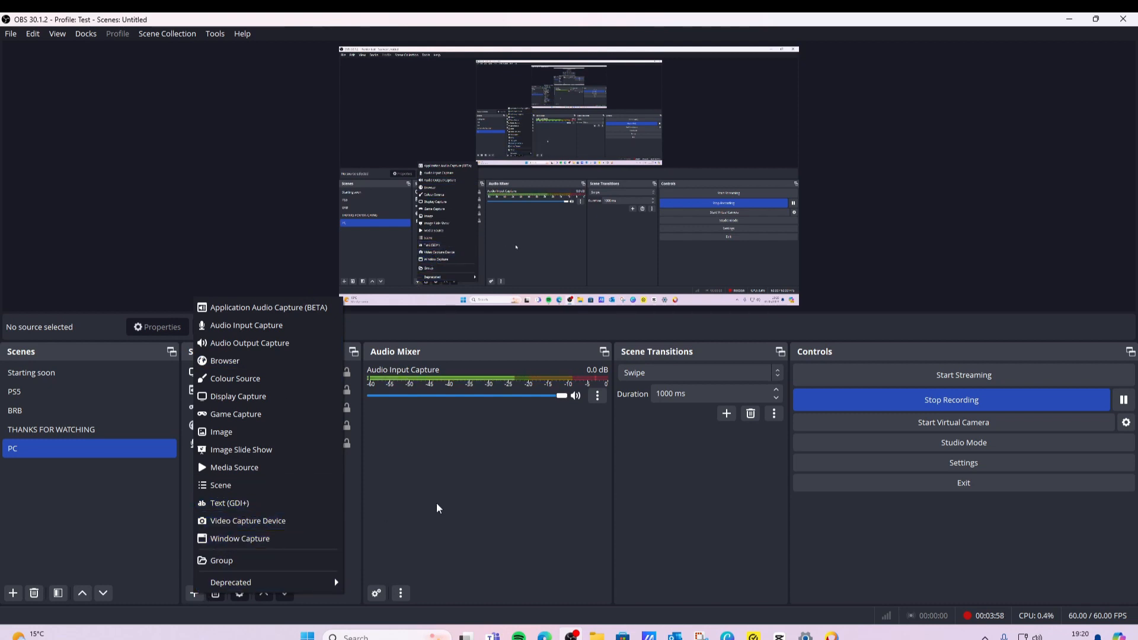
{"action": "left_click", "coordinate": [246, 521]}
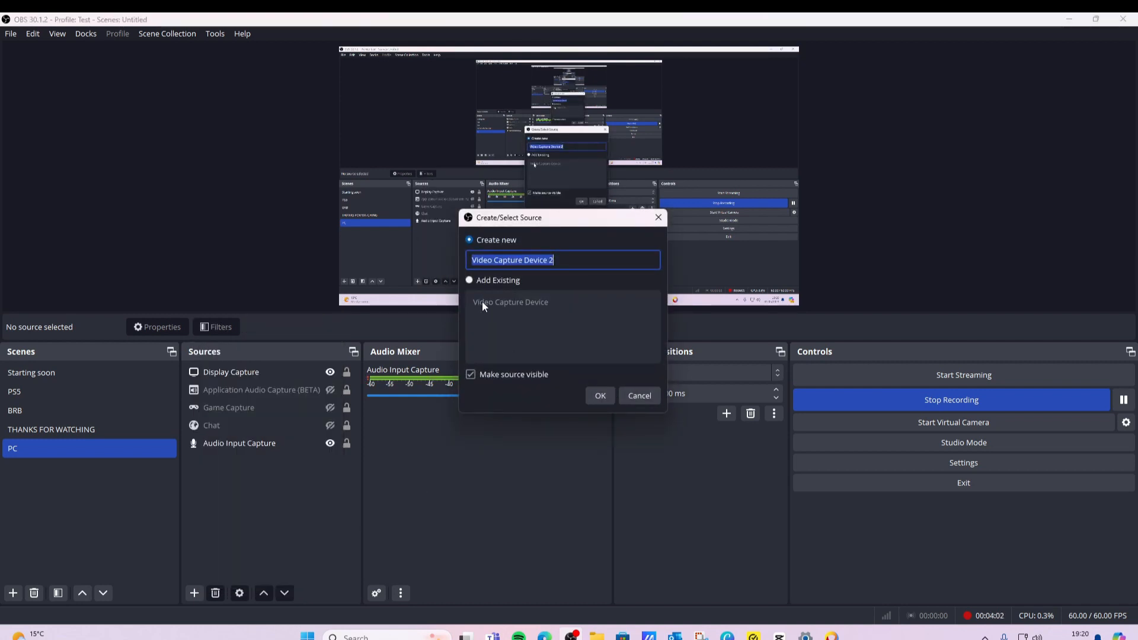
{"action": "left_click", "coordinate": [599, 395]}
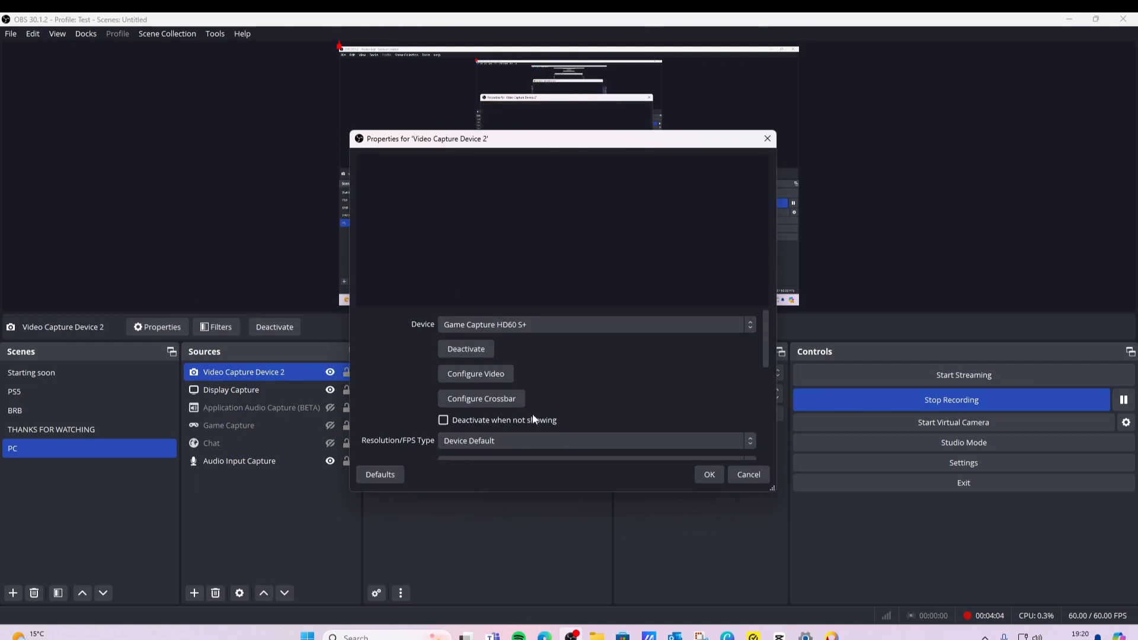
{"action": "left_click", "coordinate": [507, 326]}
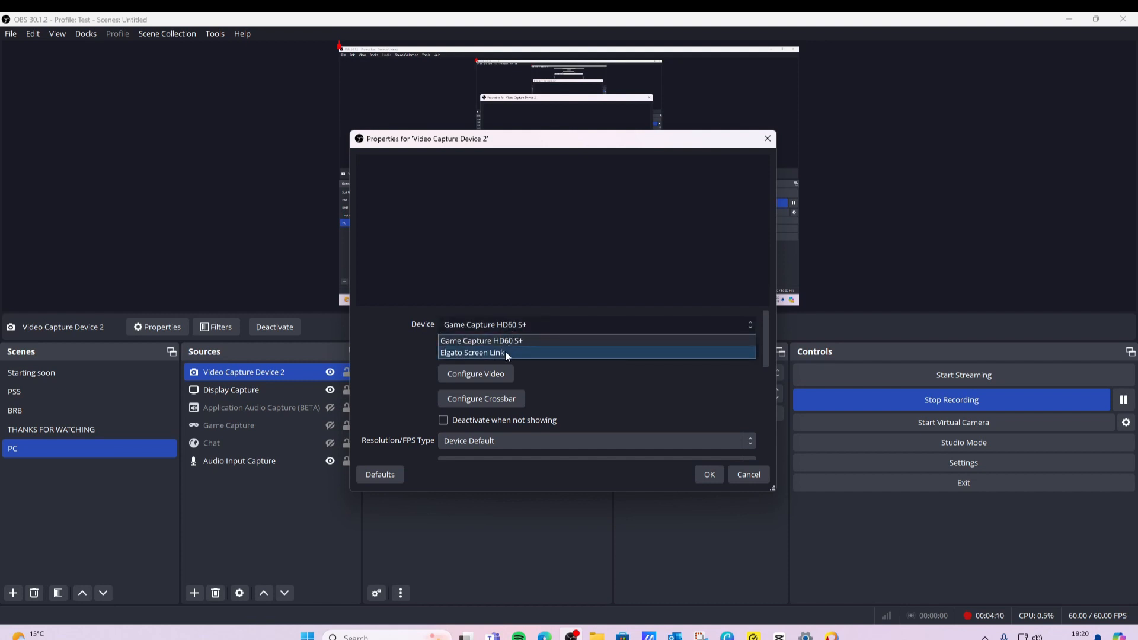
{"action": "left_click", "coordinate": [513, 340]}
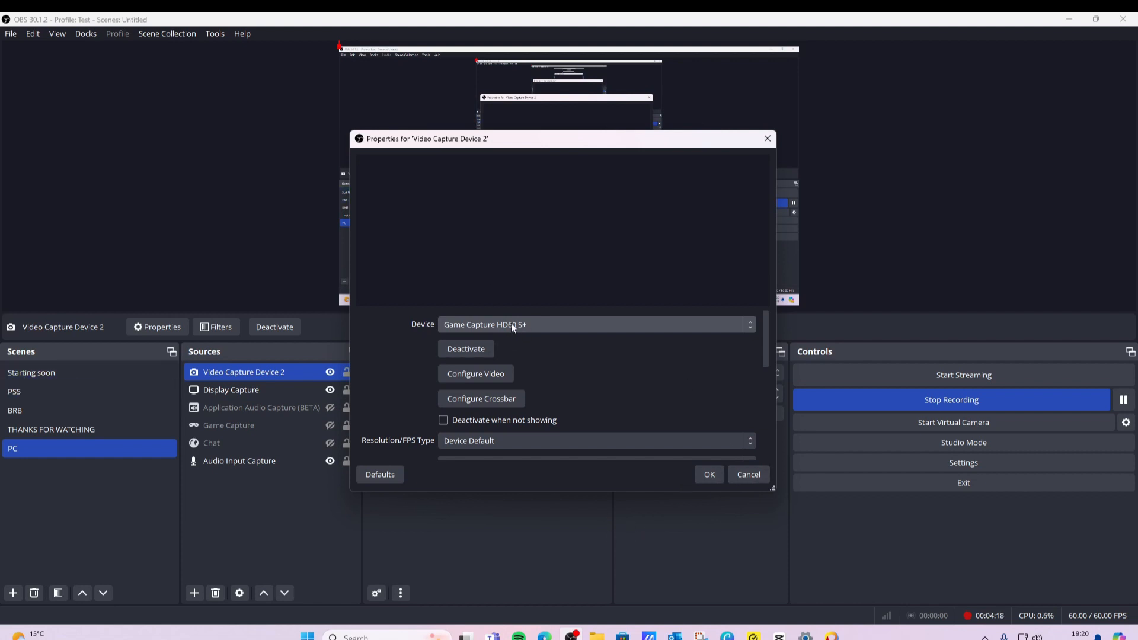
{"action": "scroll", "coordinate": [569, 388], "scroll_direction": "down", "scroll_amount": 2}
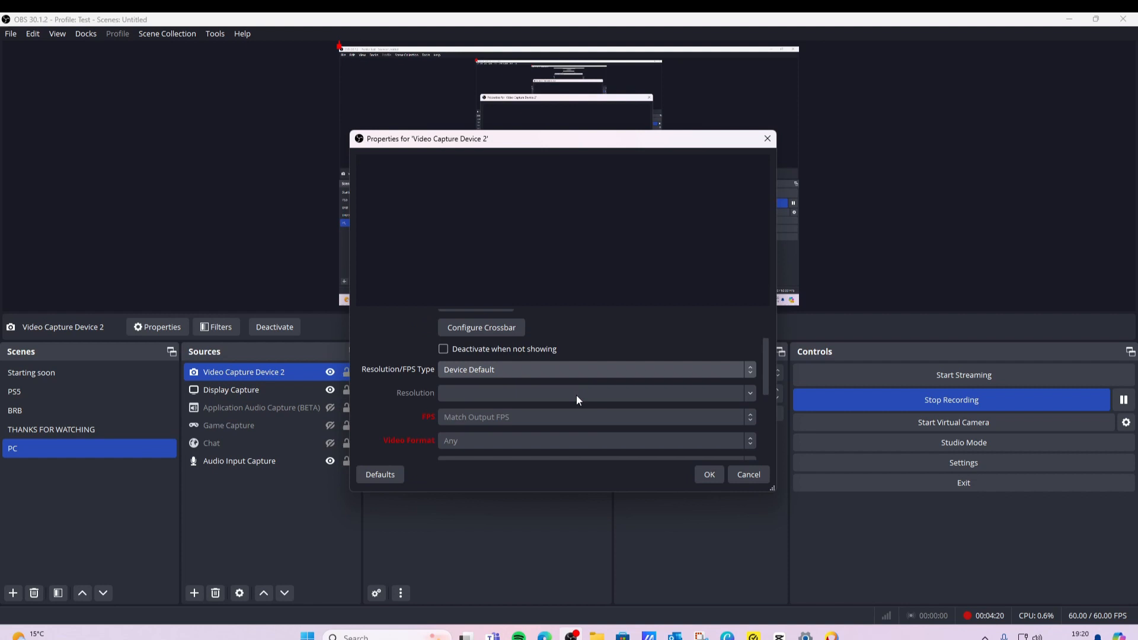
{"action": "left_click", "coordinate": [734, 475]}
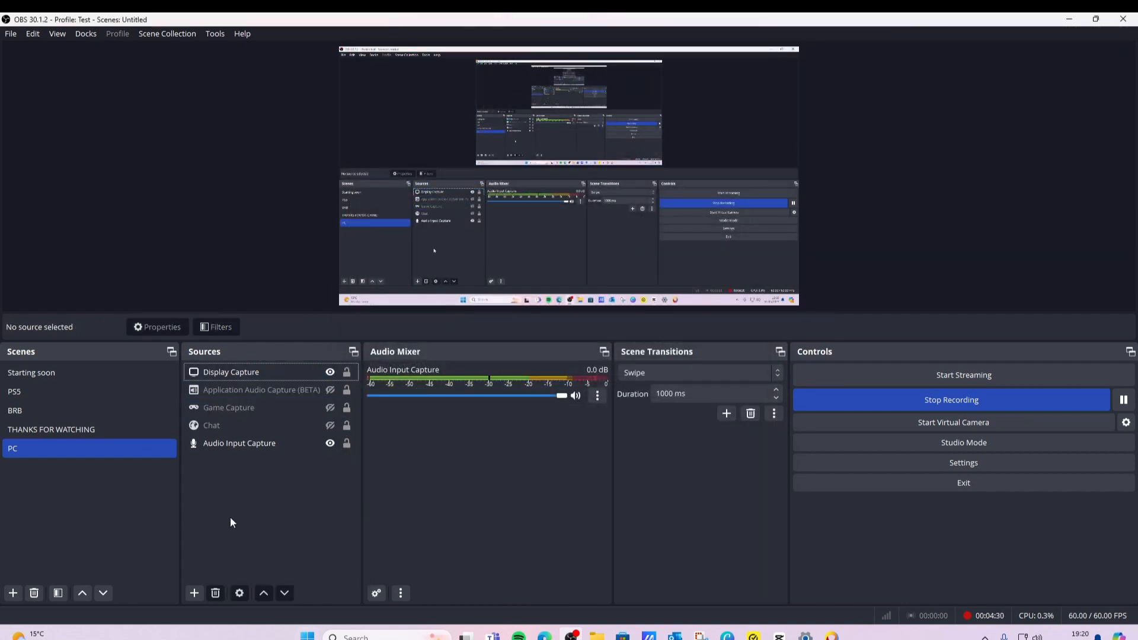
Add a new Audio Input Capture source to the PC scene.
{"action": "left_click", "coordinate": [253, 444]}
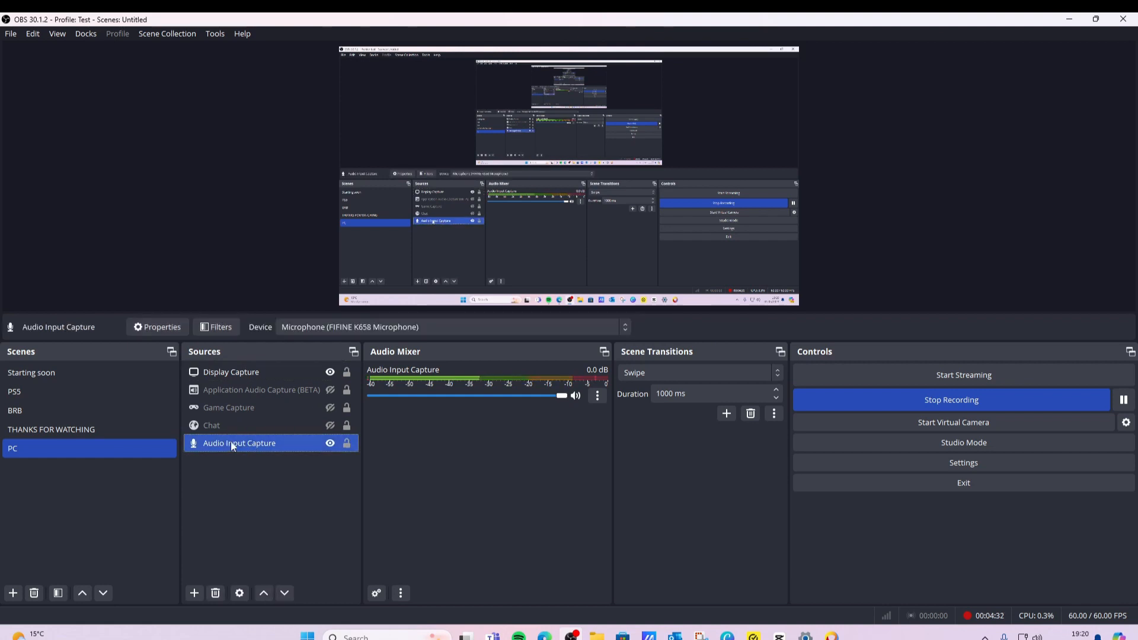
{"action": "left_click", "coordinate": [193, 593]}
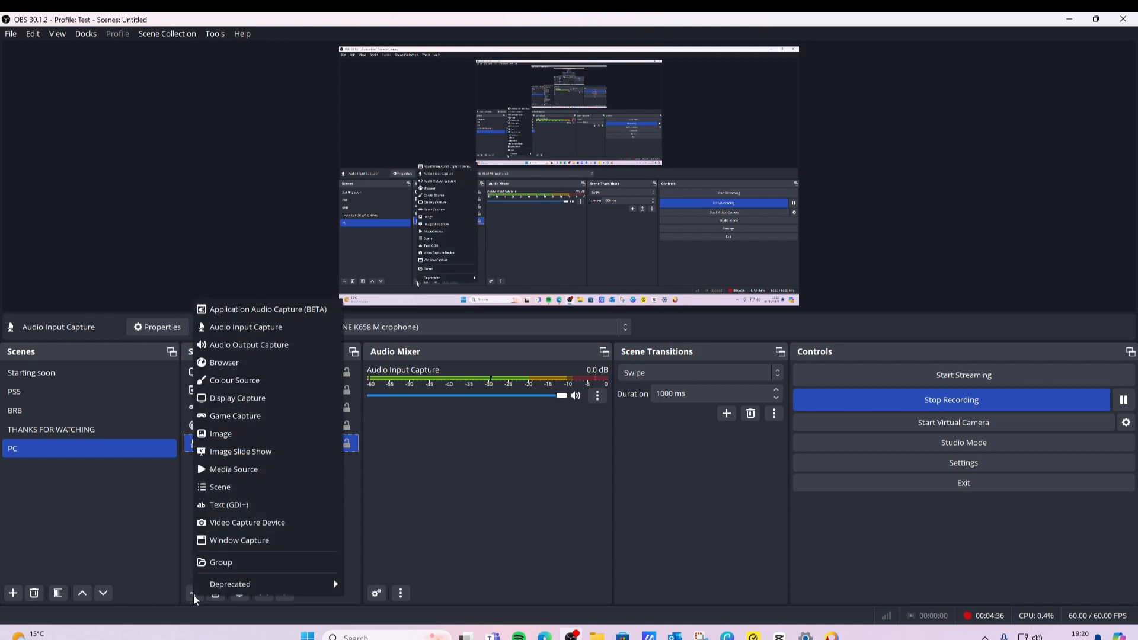
{"action": "left_click", "coordinate": [272, 327]}
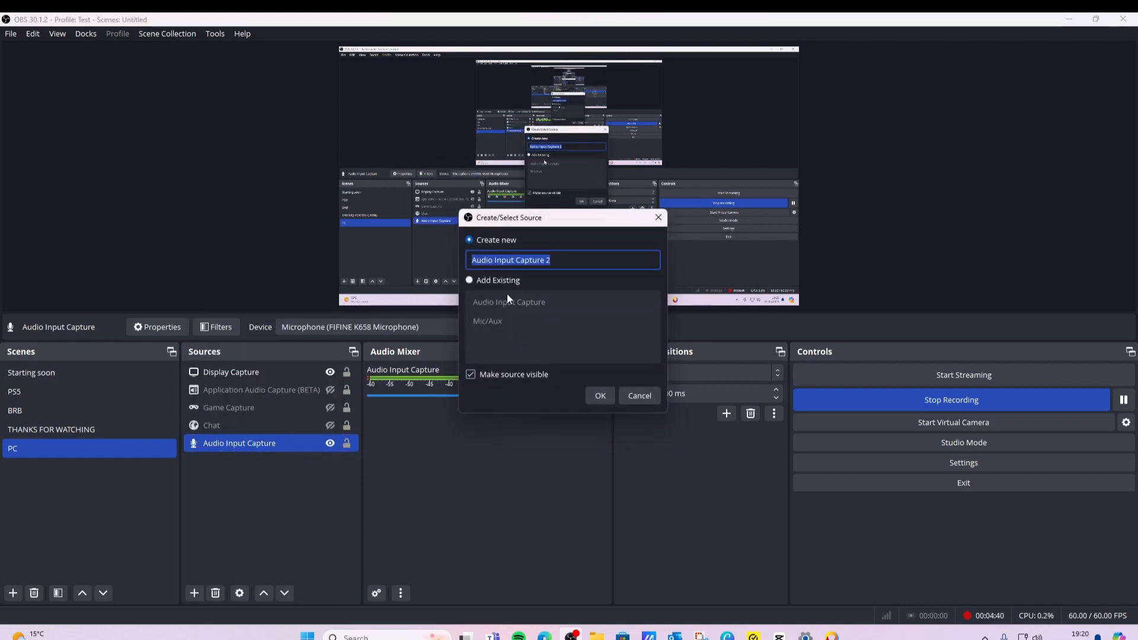
{"action": "left_click", "coordinate": [500, 279]}
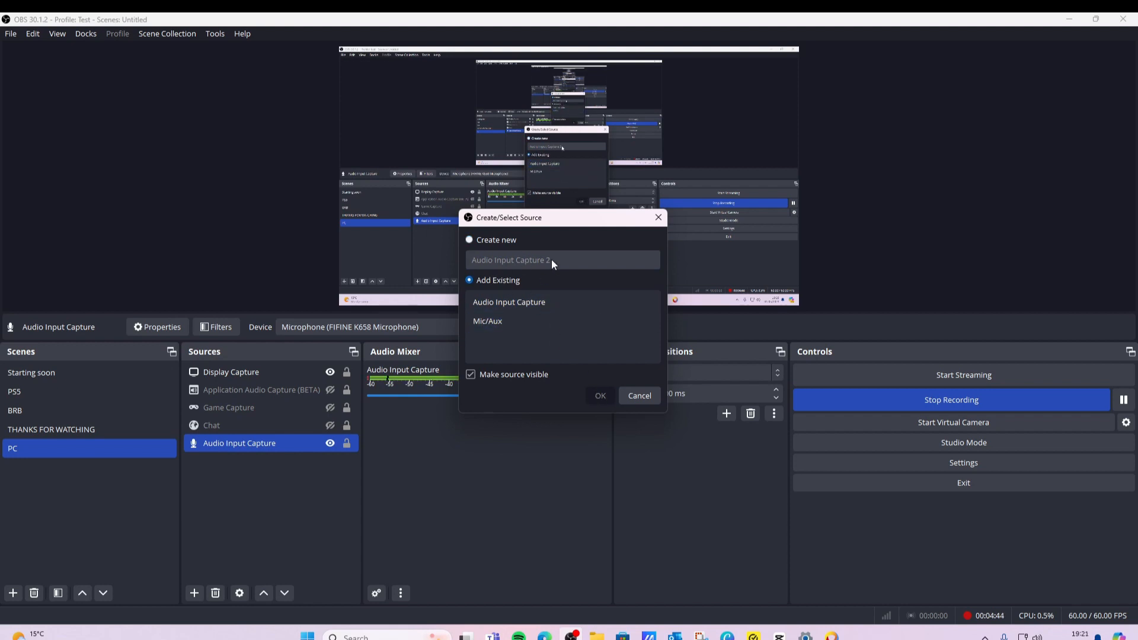
{"action": "left_click", "coordinate": [470, 239]}
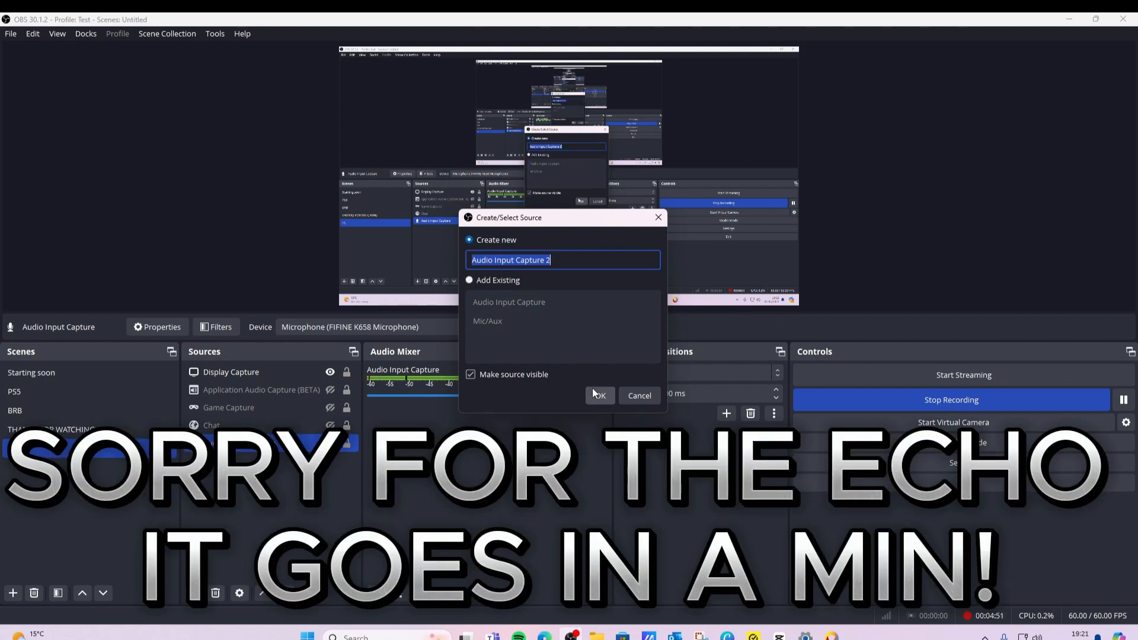
{"action": "left_click", "coordinate": [599, 395]}
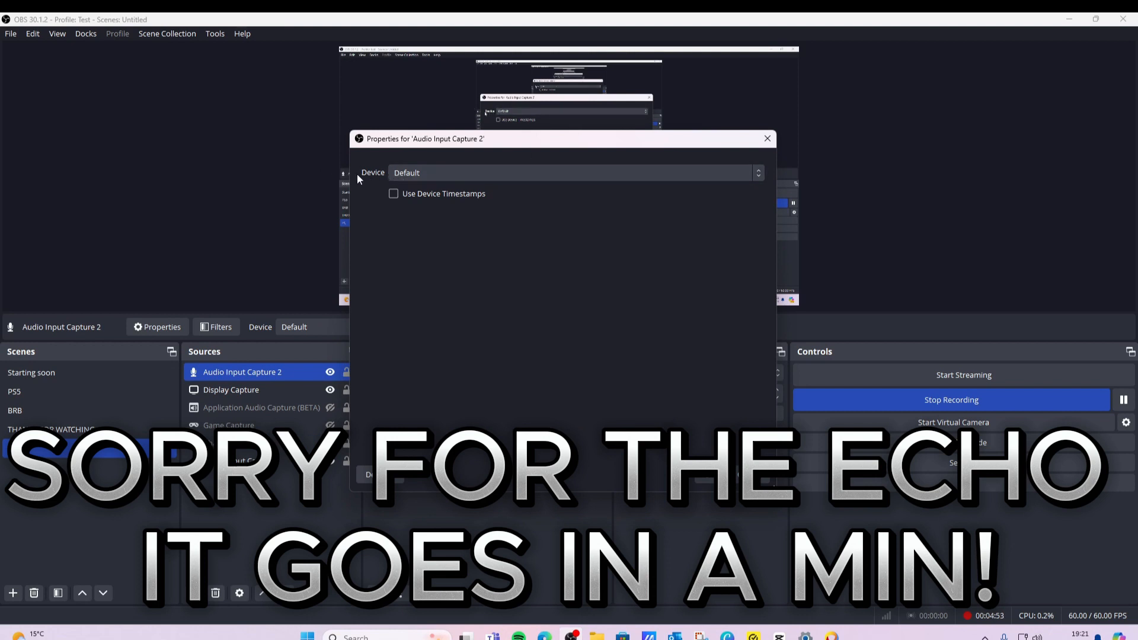
Set the new audio input's device to Microphone (FIFINE K658 Microphone) and confirm.
{"action": "left_click", "coordinate": [443, 169]}
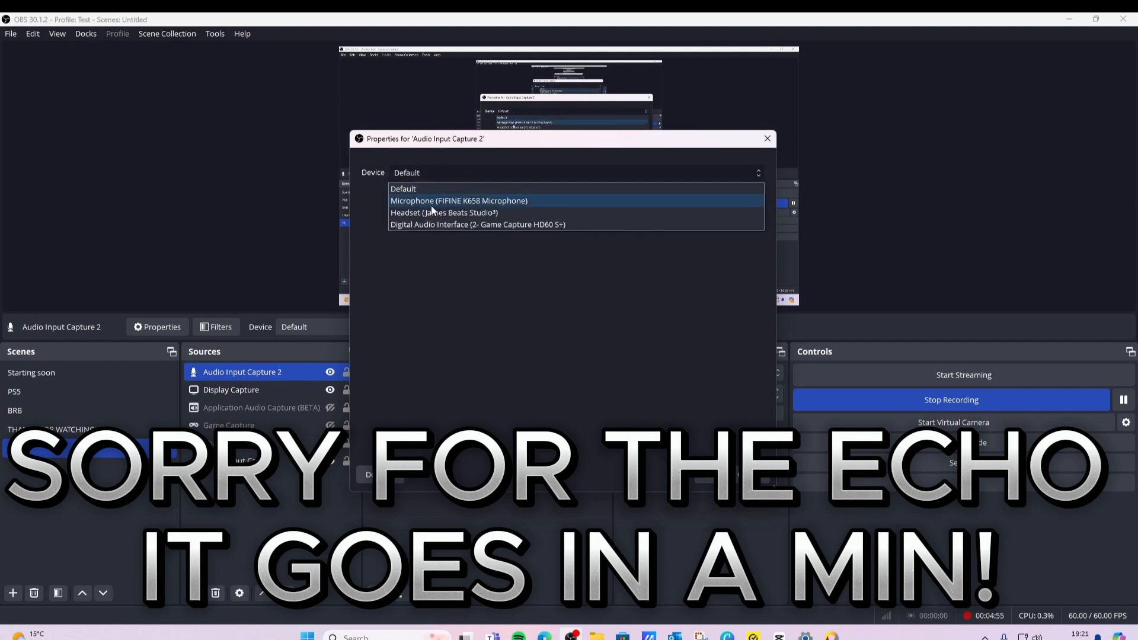
{"action": "left_click", "coordinate": [553, 203]}
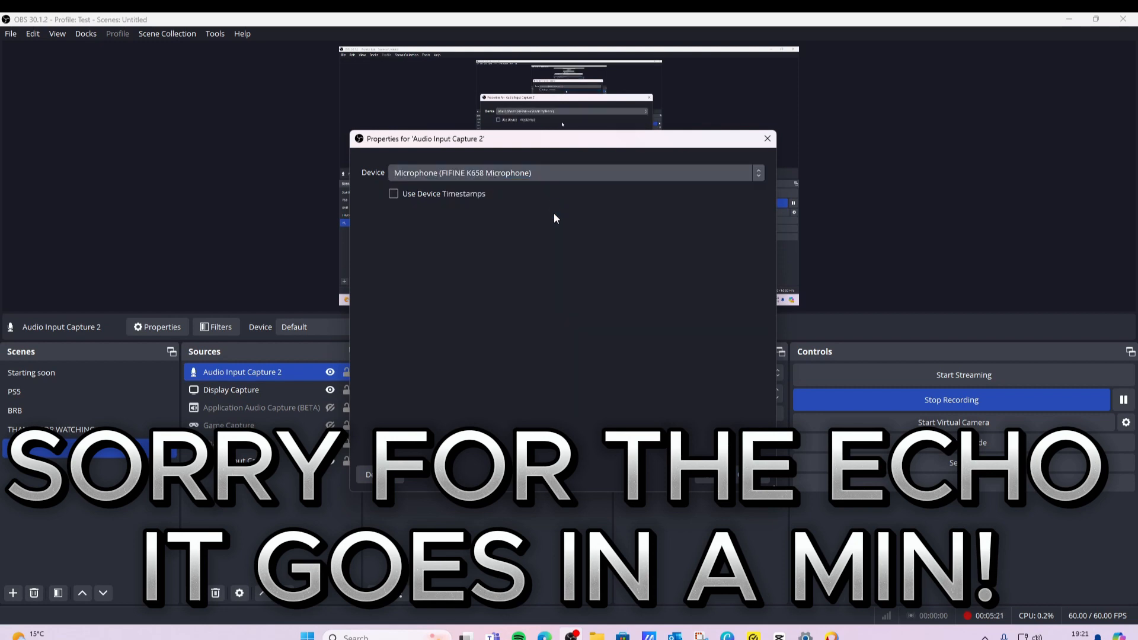
{"action": "left_click", "coordinate": [705, 478]}
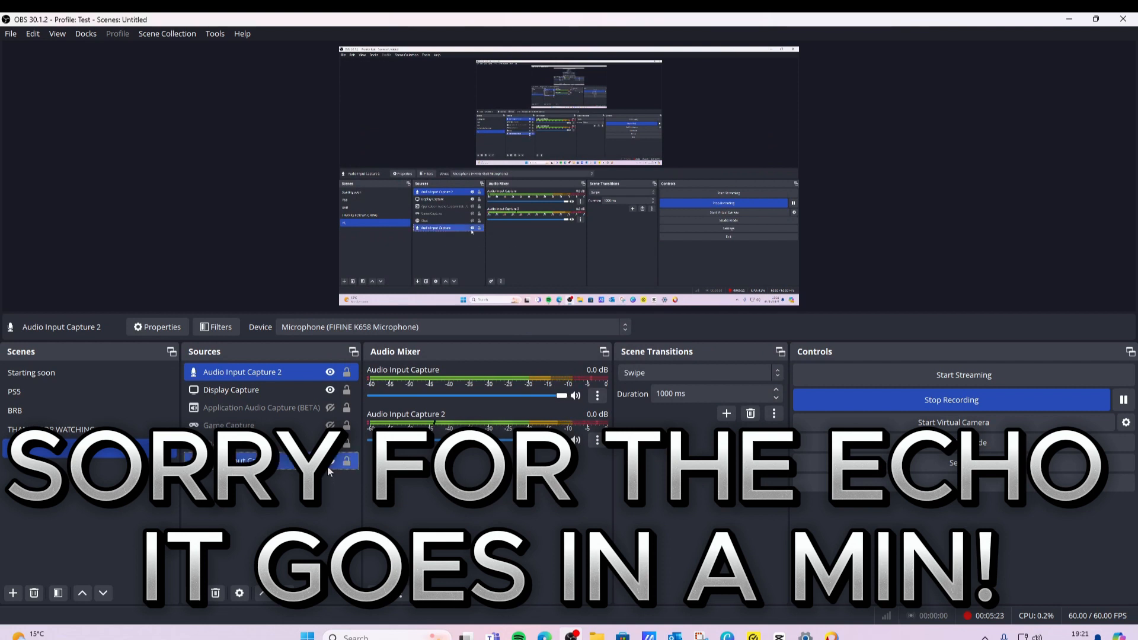
{"action": "left_click", "coordinate": [267, 443]}
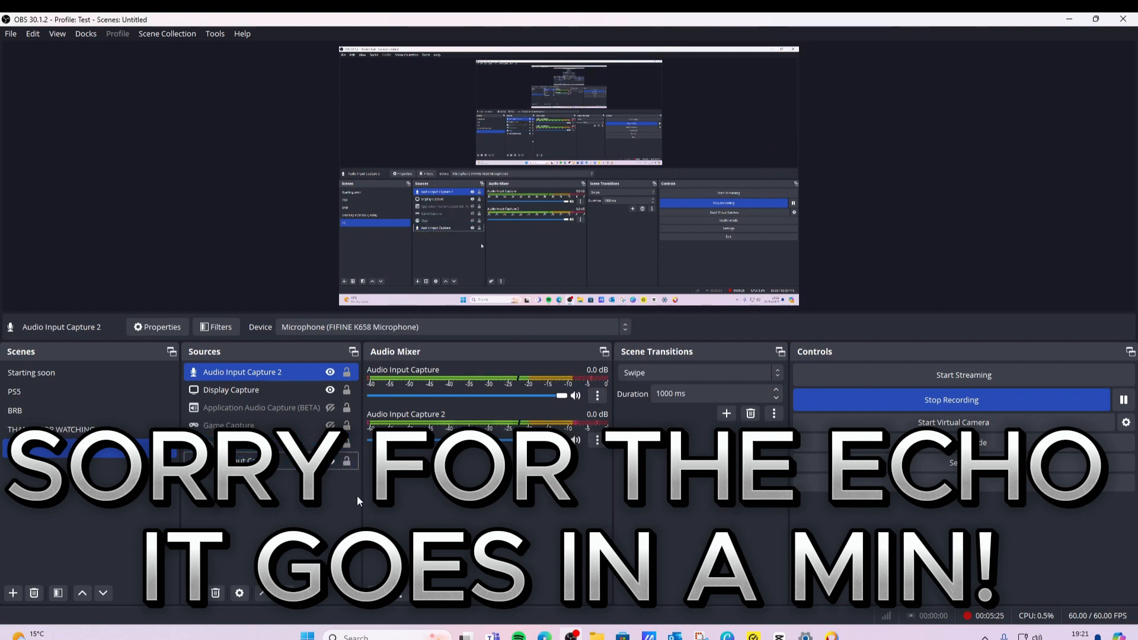
Delete the Audio Input Capture 2 source from the PC scene.
{"action": "left_click", "coordinate": [261, 370]}
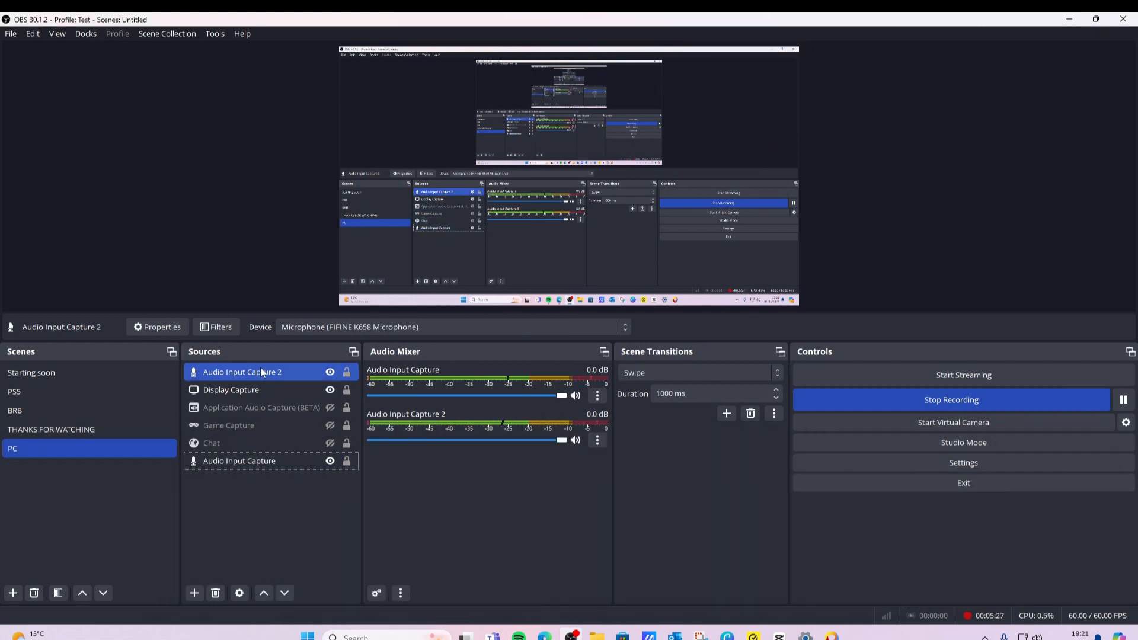
{"action": "key", "text": "Delete"}
{"action": "key", "text": "Return"}
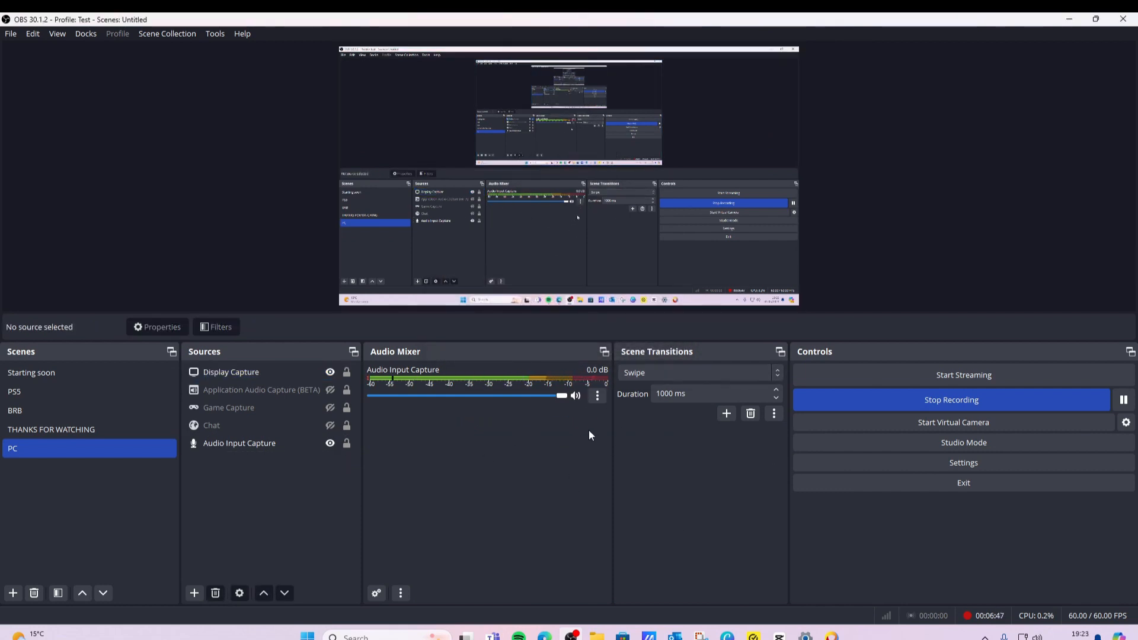
Open the Audio Input Capture filters and review the Noise Suppression, Expander, Compressor and Limiter settings before closing.
{"action": "left_click", "coordinate": [598, 396]}
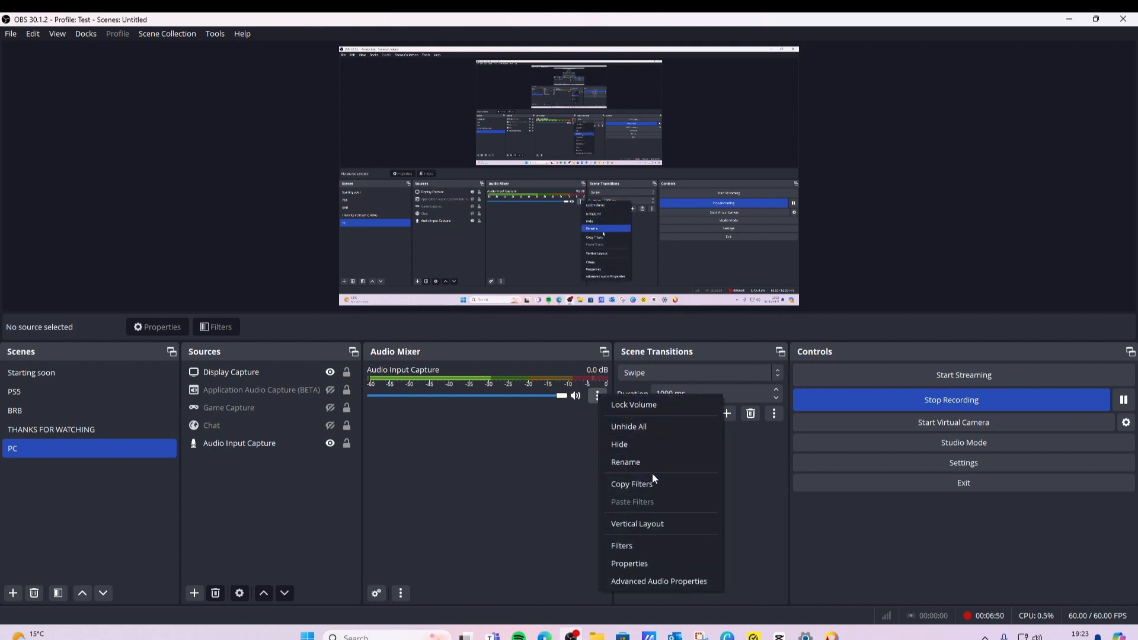
{"action": "left_click", "coordinate": [652, 548]}
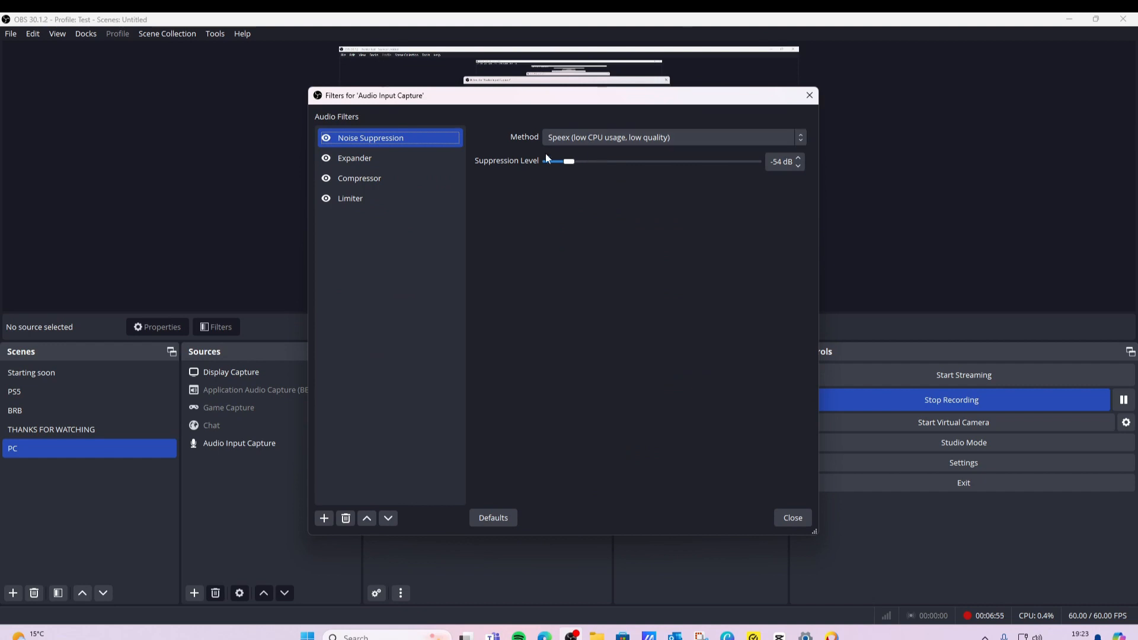
{"action": "left_click", "coordinate": [410, 158]}
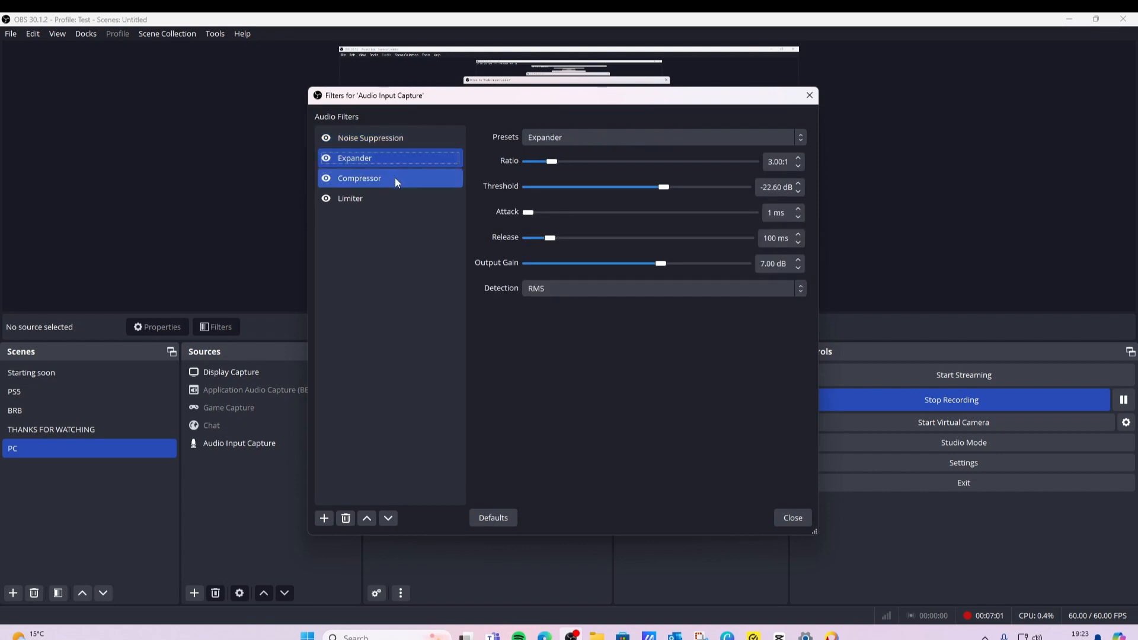
{"action": "left_click", "coordinate": [398, 143]}
{"action": "left_click", "coordinate": [399, 163]}
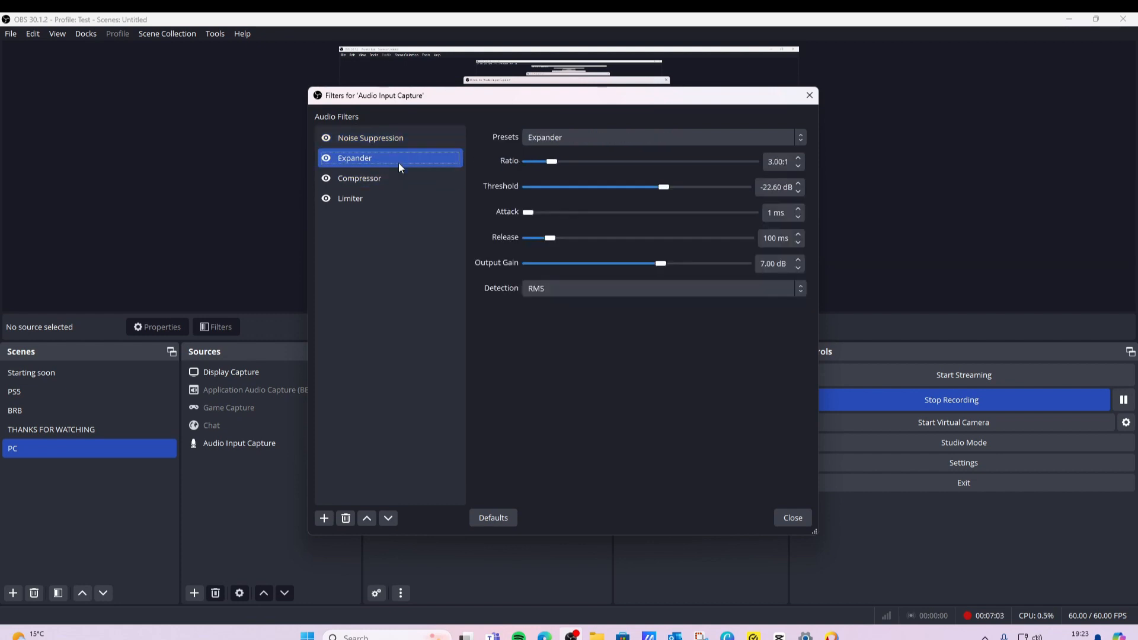
{"action": "left_click", "coordinate": [401, 180]}
{"action": "left_click", "coordinate": [400, 198]}
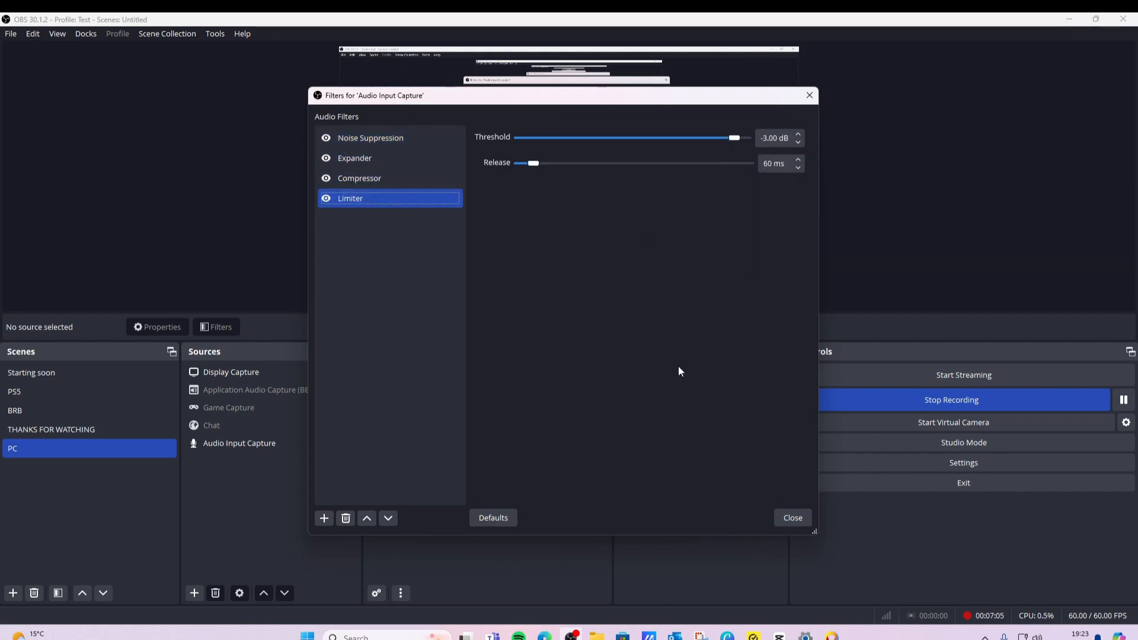
{"action": "left_click", "coordinate": [407, 135]}
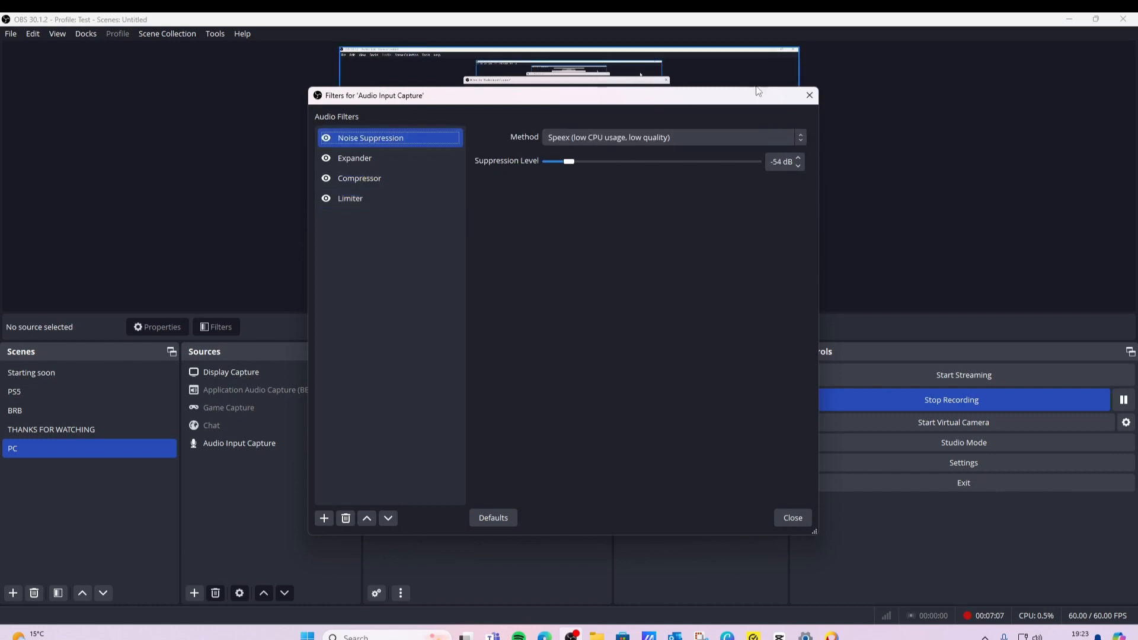
{"action": "left_click", "coordinate": [810, 95]}
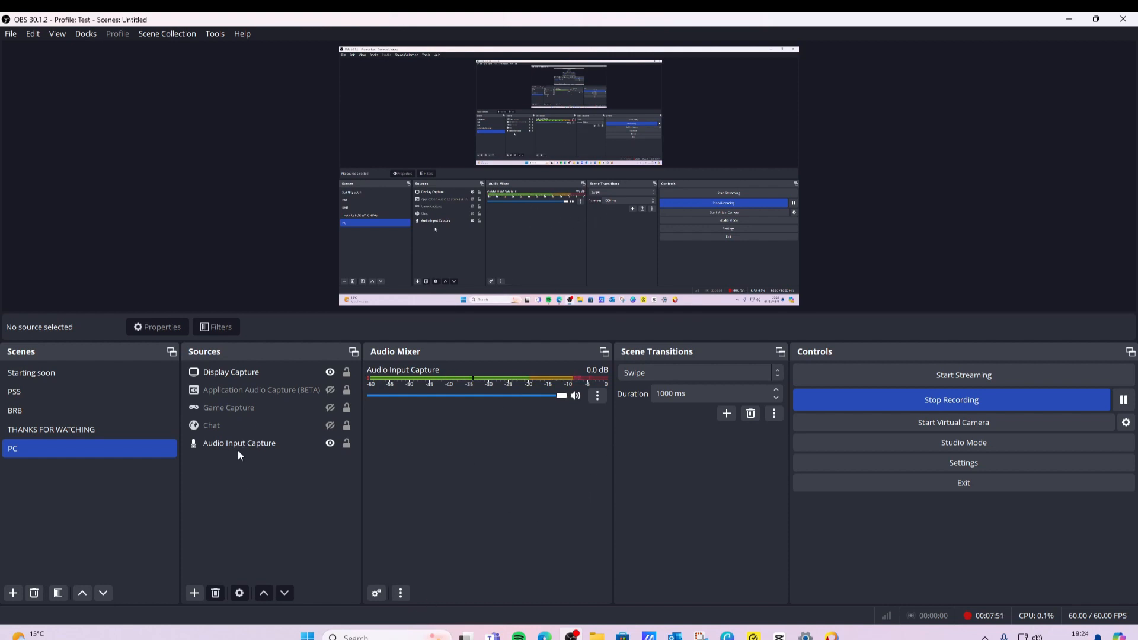
Try adding another Video Capture Device source named Video Capture Device 2 and open its device selection.
{"action": "left_click", "coordinate": [240, 374]}
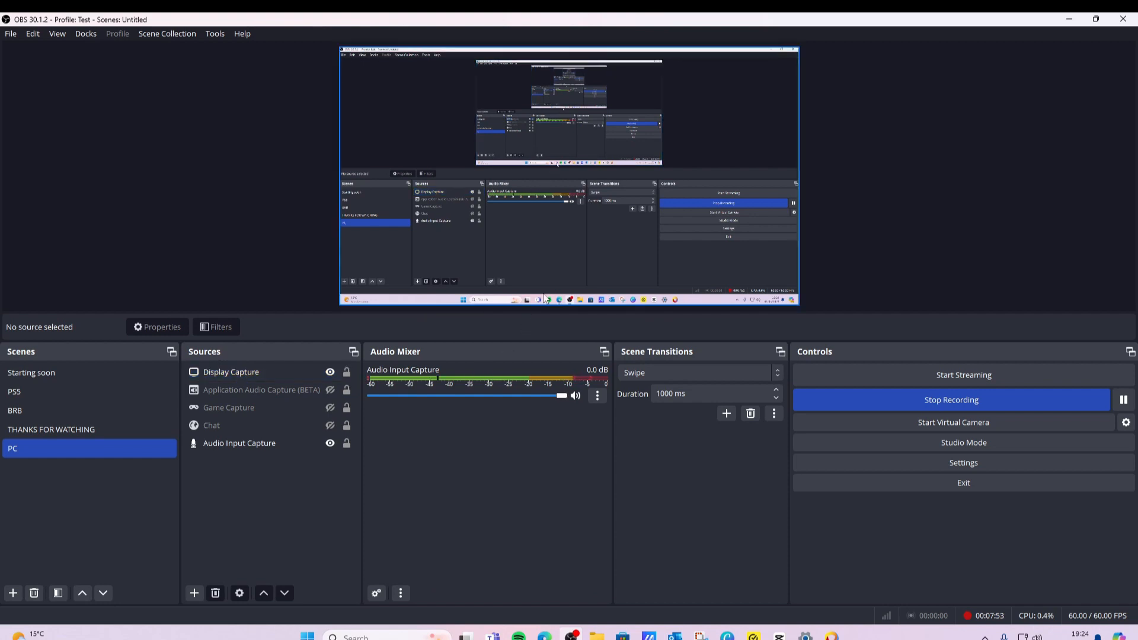
{"action": "left_click", "coordinate": [98, 392]}
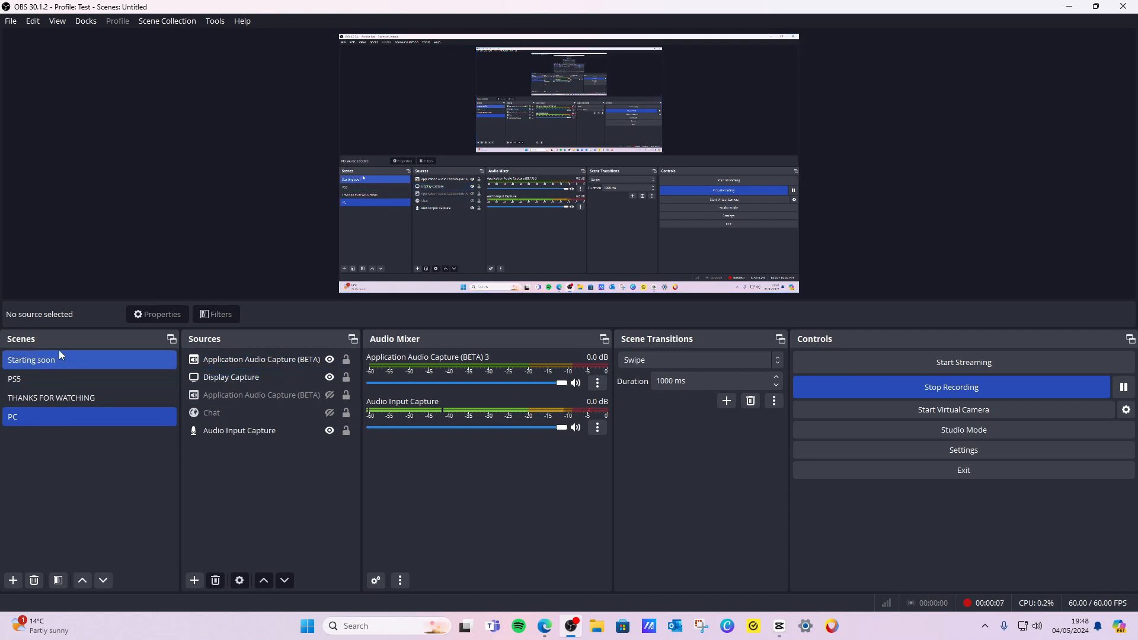
{"action": "left_click", "coordinate": [202, 431]}
{"action": "left_click", "coordinate": [191, 584]}
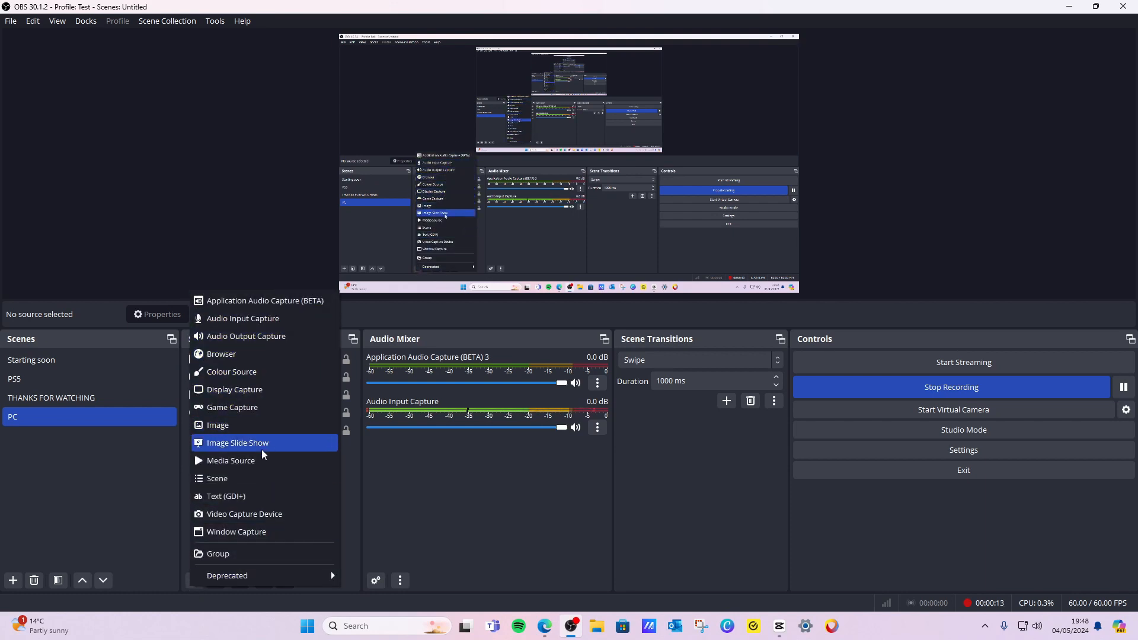
{"action": "left_click", "coordinate": [263, 518]}
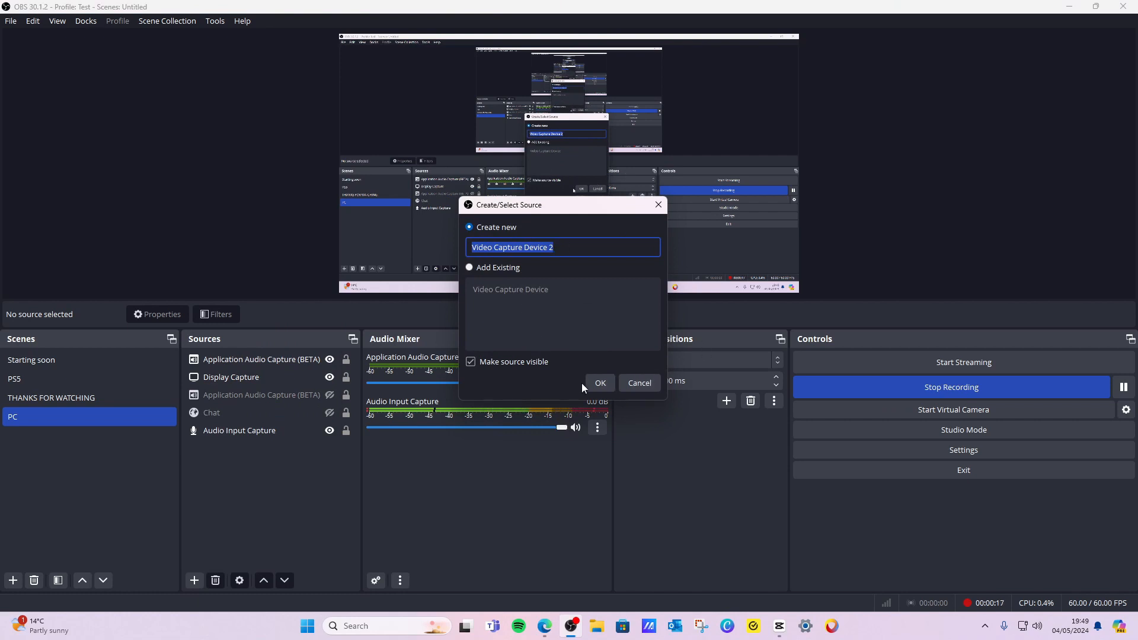
{"action": "left_click", "coordinate": [604, 384]}
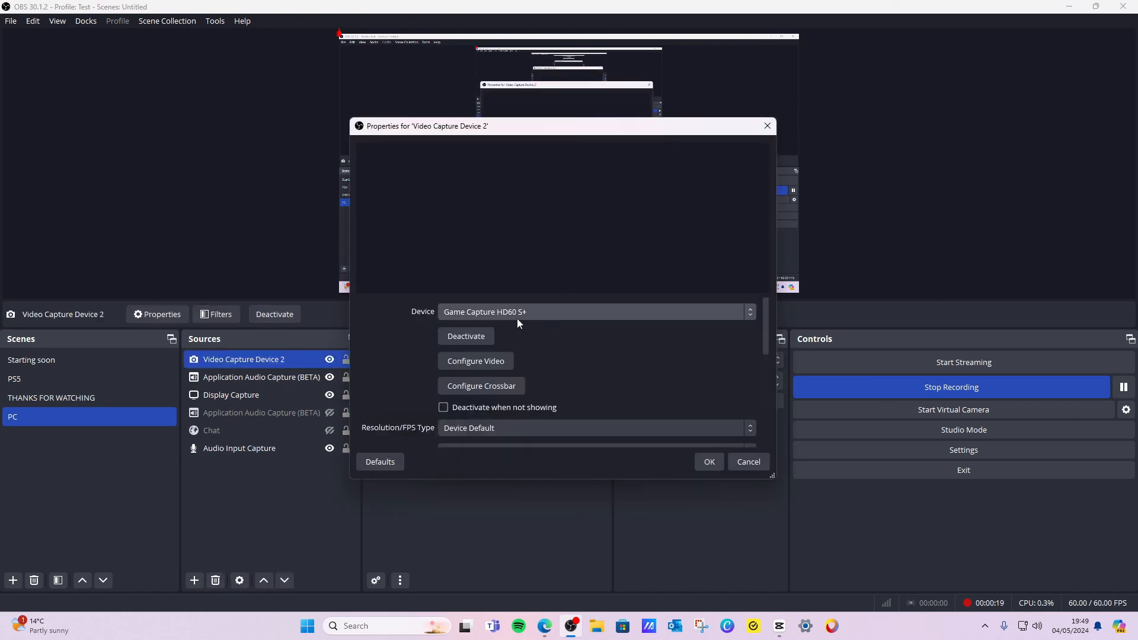
{"action": "left_click", "coordinate": [518, 311]}
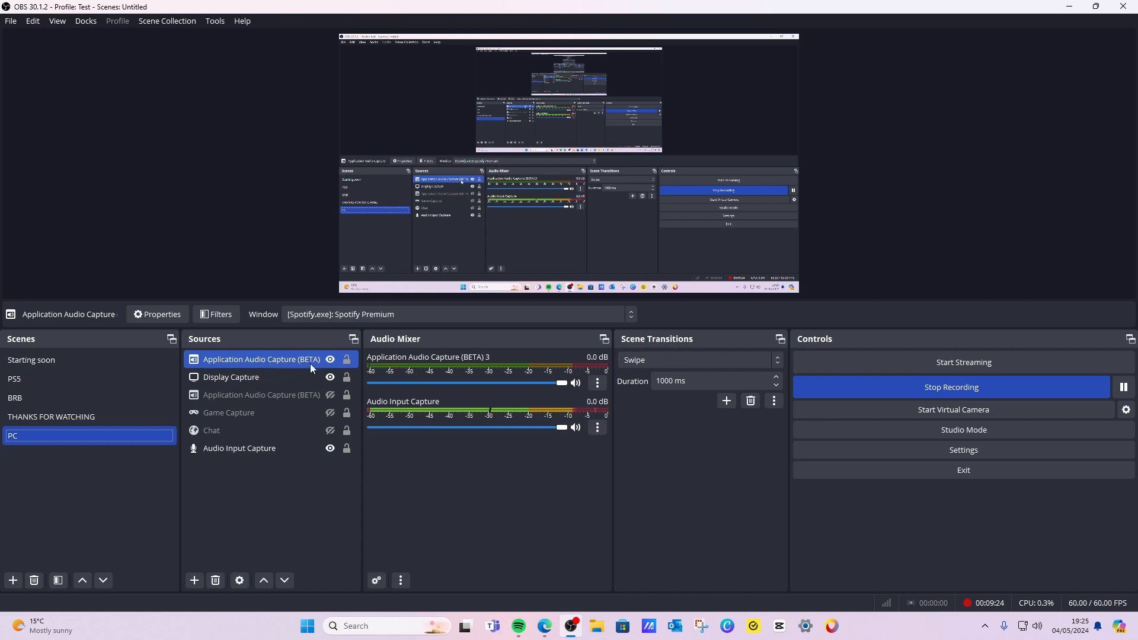
Set the Application Audio Capture (BETA) 3 volume slider to its maximum.
{"action": "left_click", "coordinate": [561, 384]}
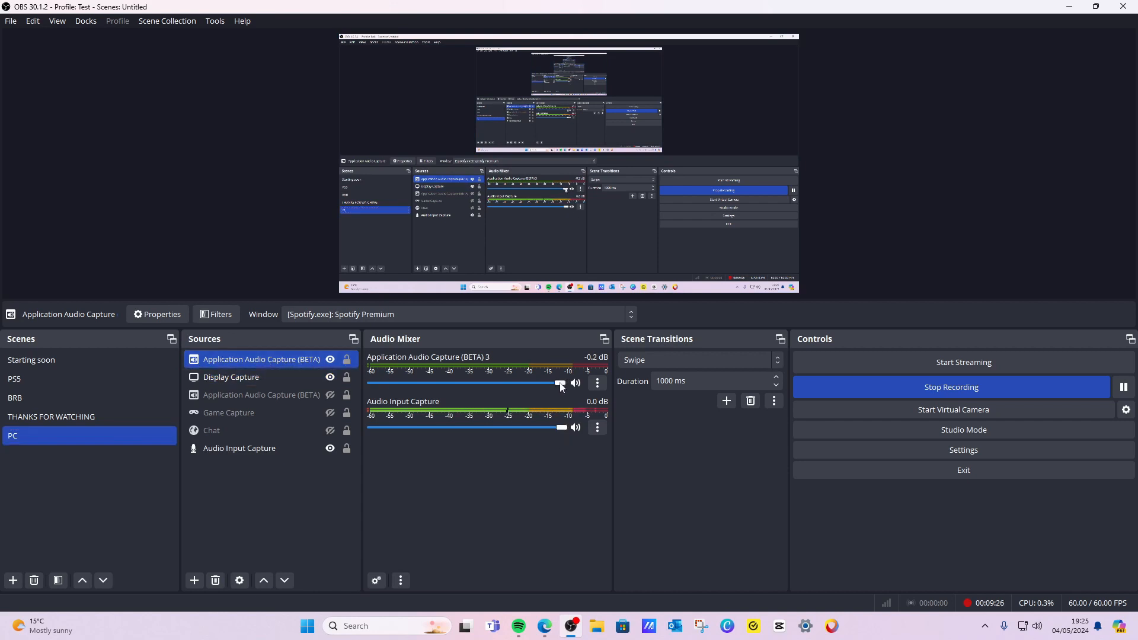
{"action": "mouse_move", "coordinate": [561, 384]}
{"action": "left_mouse_down"}
{"action": "mouse_move", "coordinate": [463, 384]}
{"action": "mouse_move", "coordinate": [569, 384]}
{"action": "left_mouse_up"}
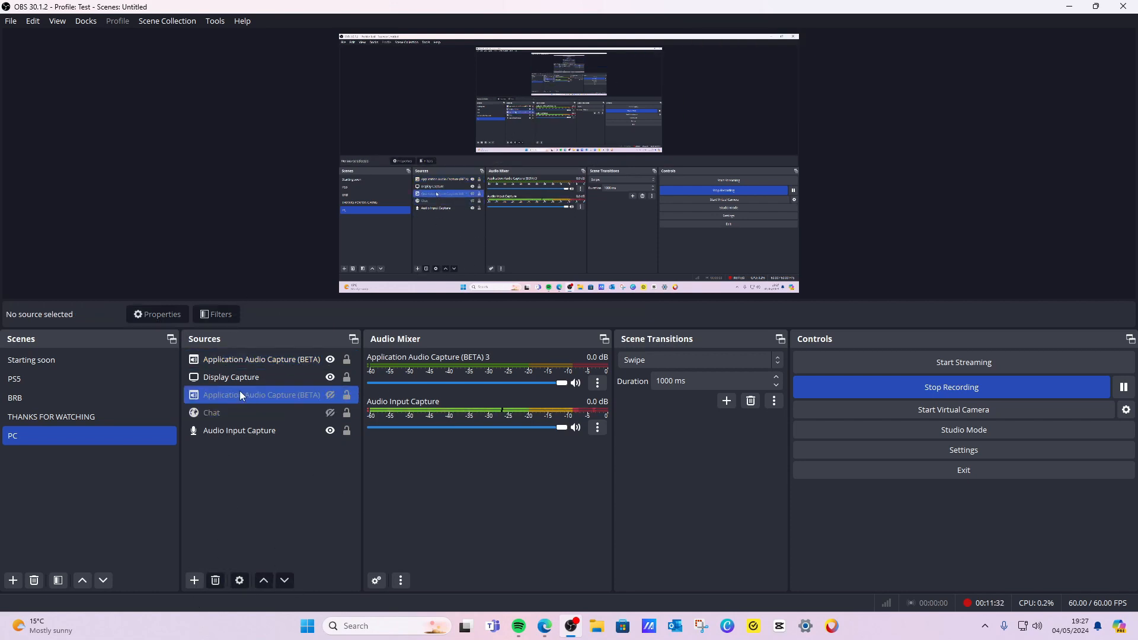
Add a new Display Capture source named Display Capture 2 to the PC scene, checking the KB272 E display option before closing its properties.
{"action": "left_click", "coordinate": [237, 380]}
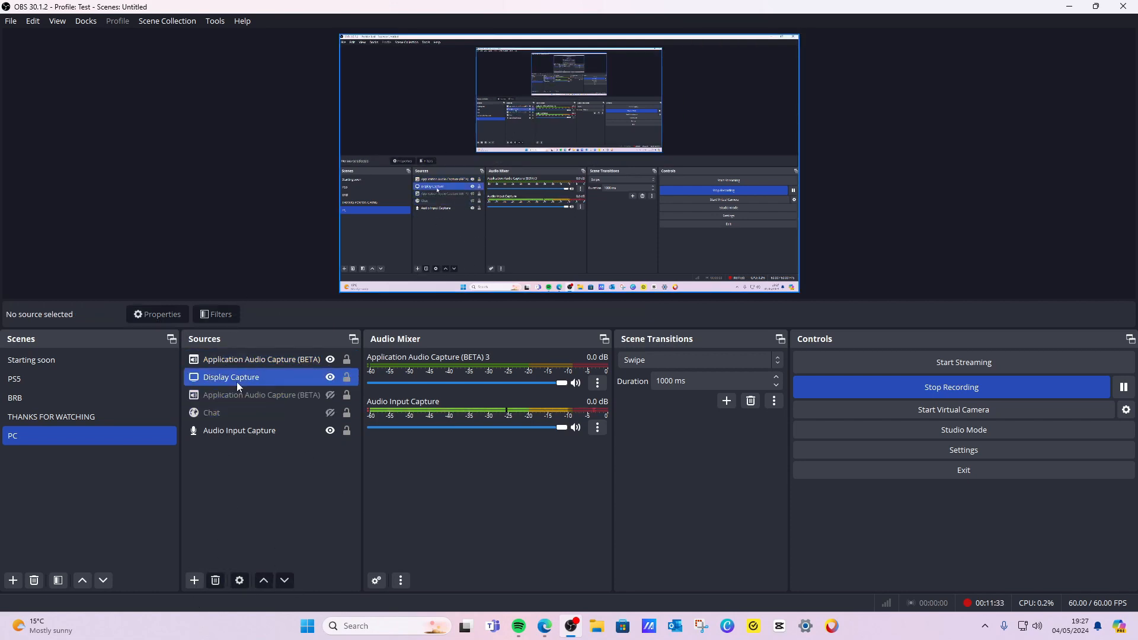
{"action": "left_click", "coordinate": [195, 580]}
{"action": "left_click", "coordinate": [280, 382]}
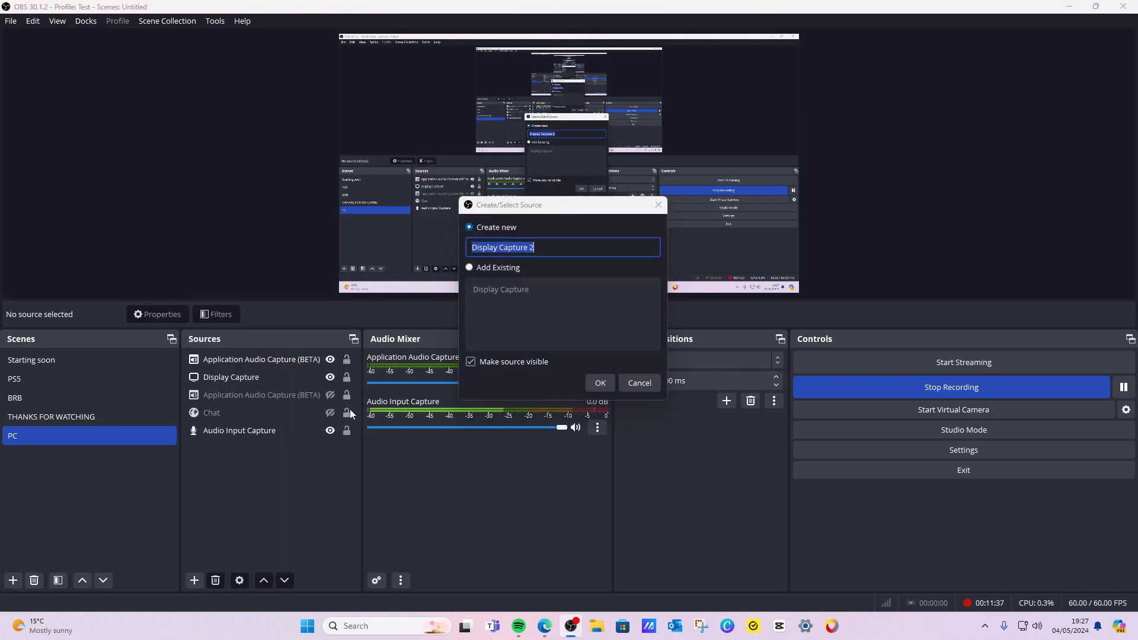
{"action": "left_click", "coordinate": [599, 386]}
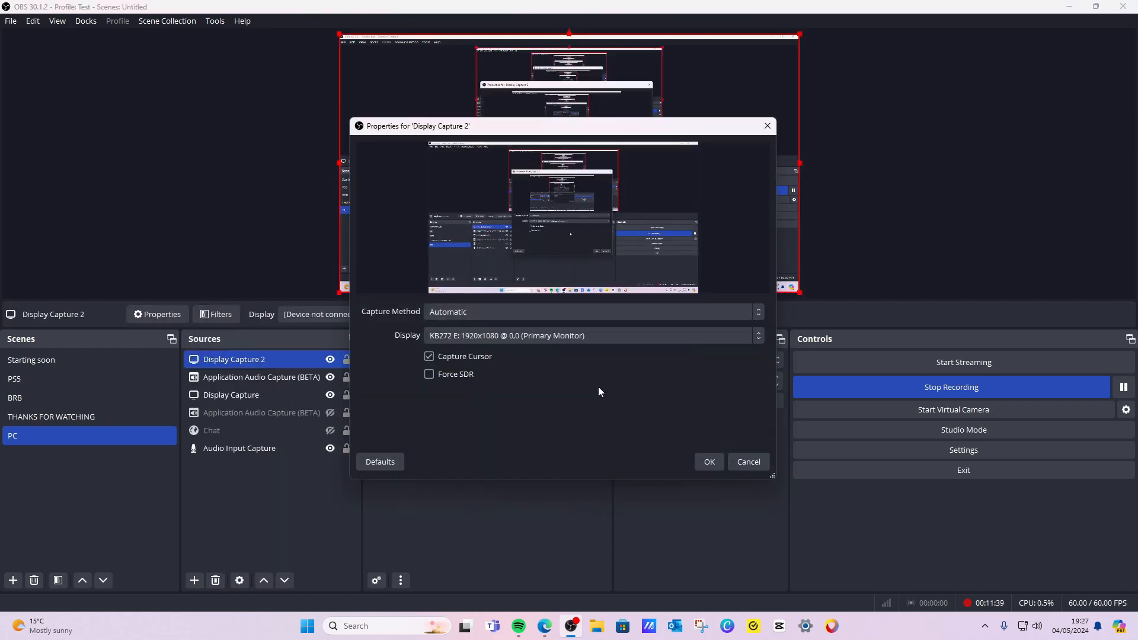
{"action": "left_click", "coordinate": [492, 335]}
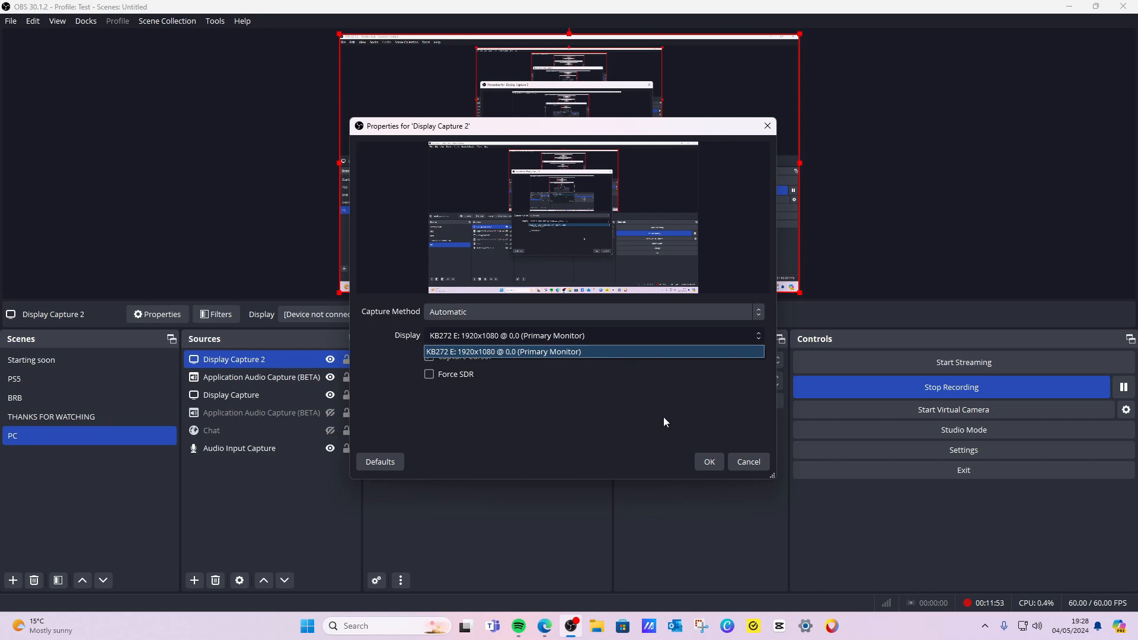
{"action": "left_click", "coordinate": [754, 464]}
{"action": "left_click", "coordinate": [758, 465]}
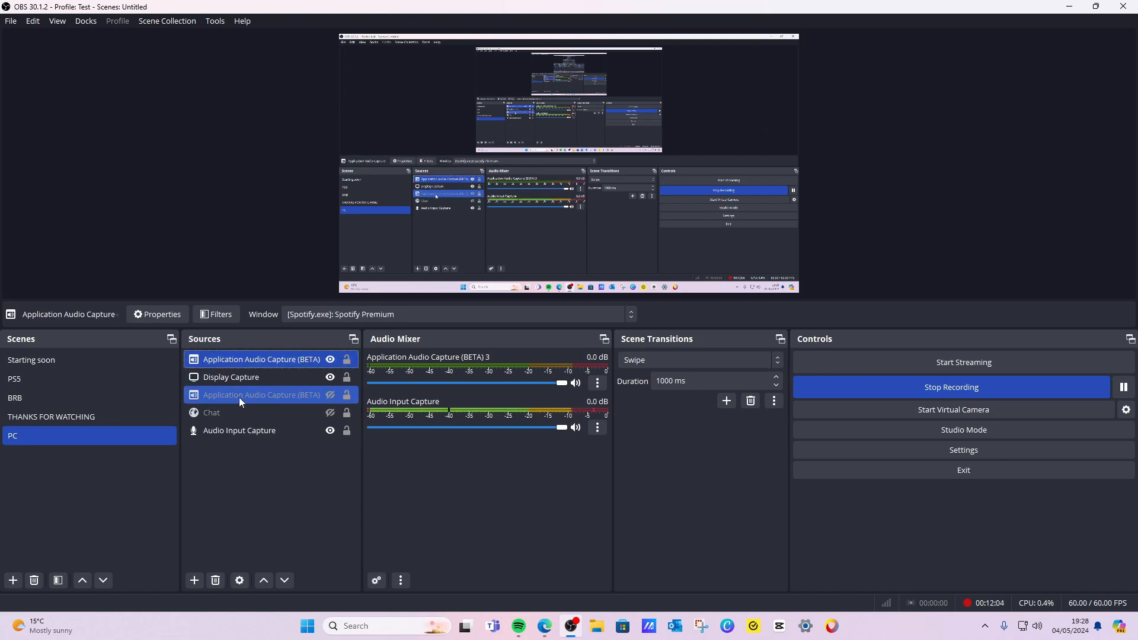
Switch to the PS5 scene and then the Starting soon scene to view their sources.
{"action": "left_click", "coordinate": [109, 373]}
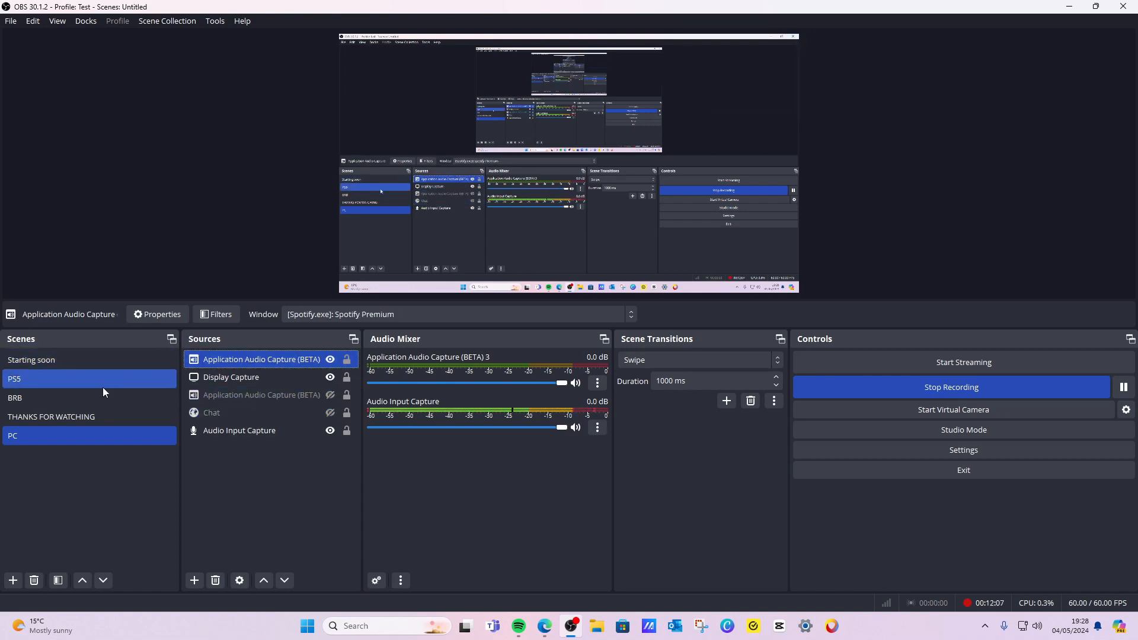
{"action": "left_click", "coordinate": [107, 361]}
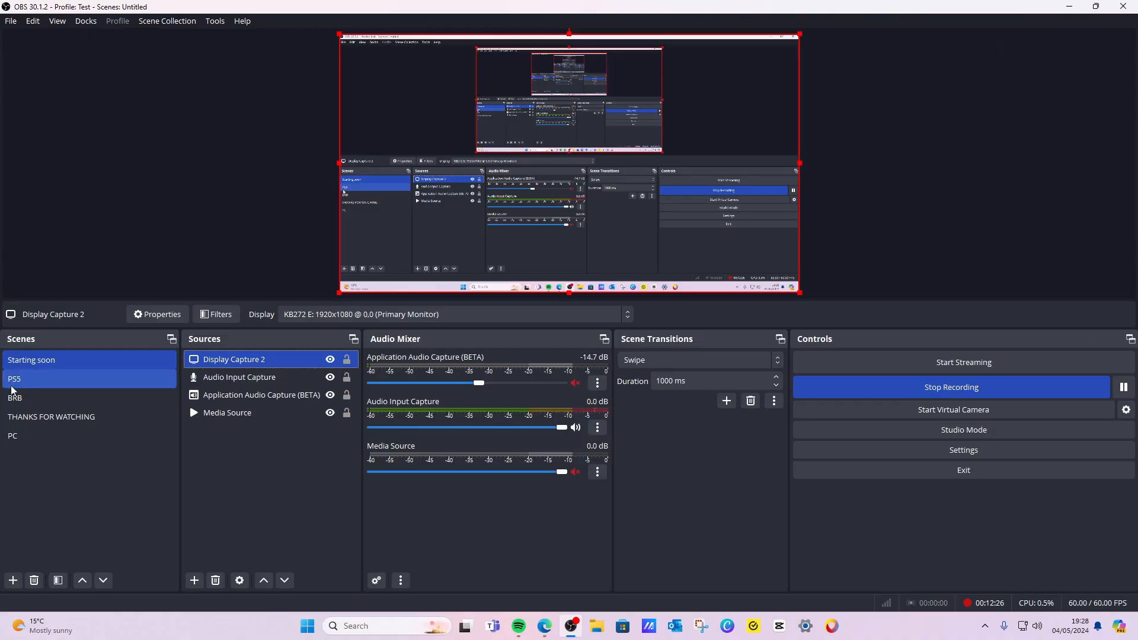